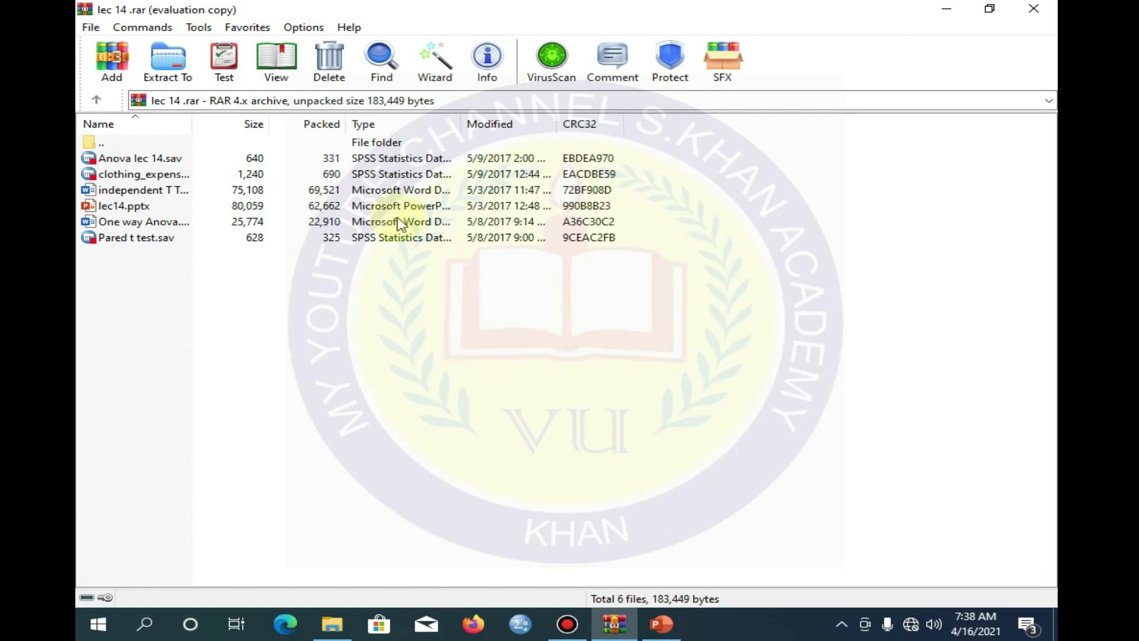
- Open clothing_expenses.sav from the archive and widen the amount_spent data column and the Label column of the variable definitions
double_click(148, 176)
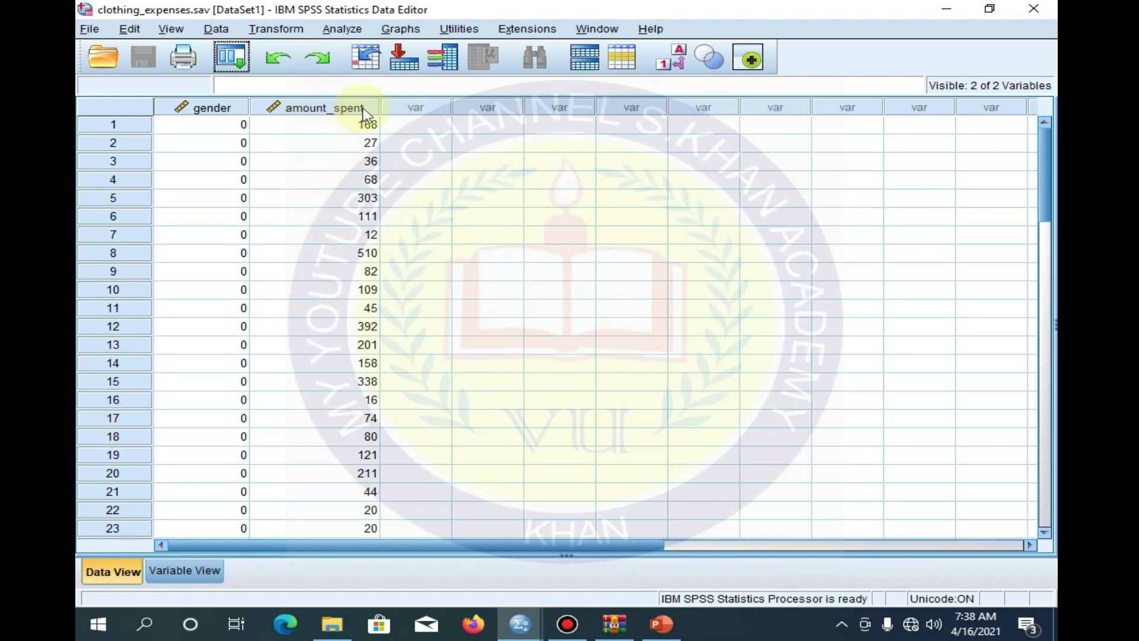
drag(387, 104, 422, 104)
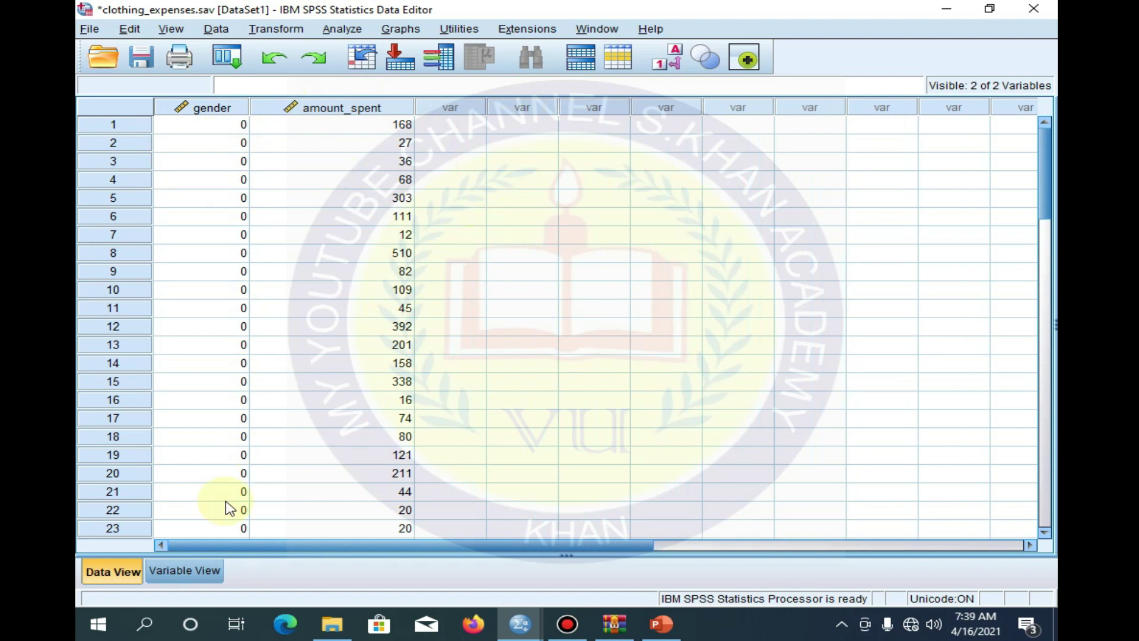
click(195, 571)
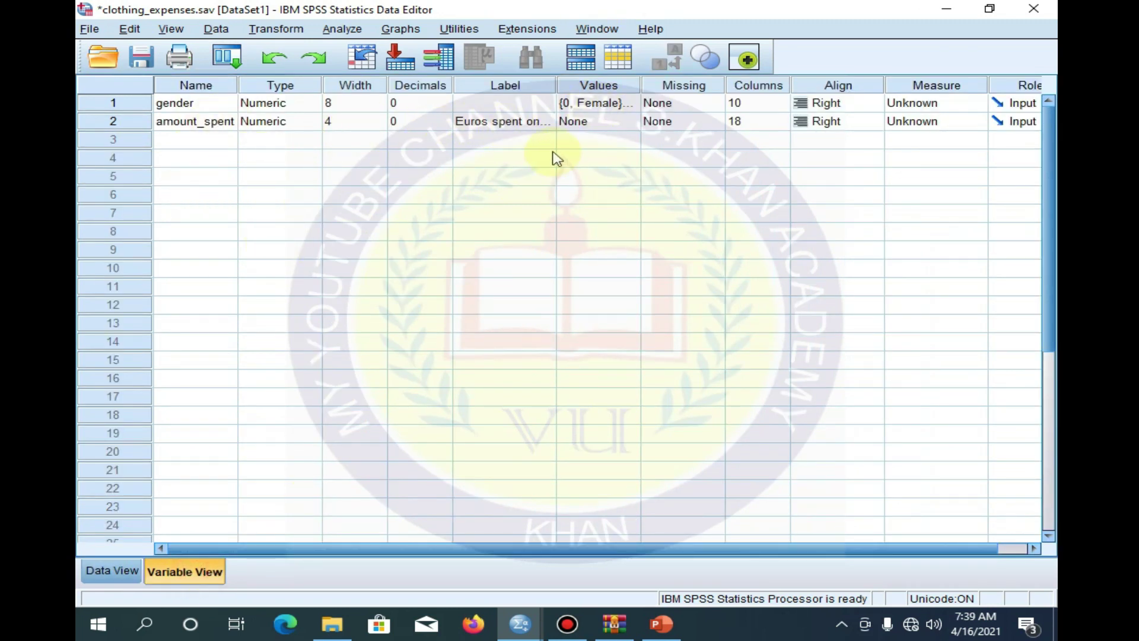
drag(556, 85, 652, 84)
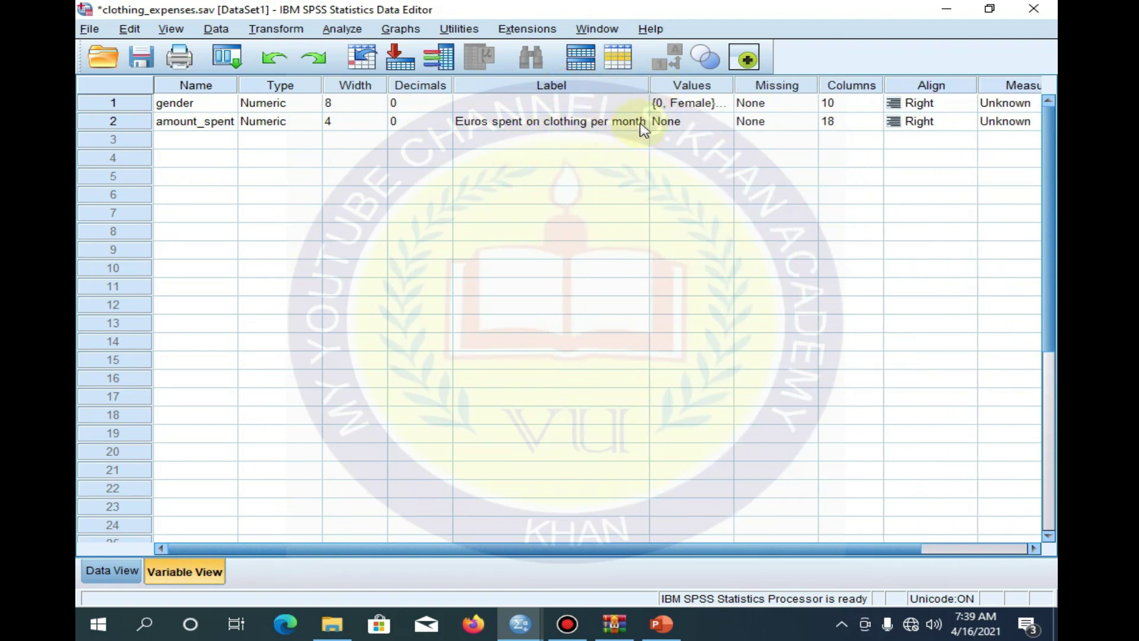
- Set up a One-Sample T Test on the data with Euros spent on clothing per month as the test variable
click(130, 574)
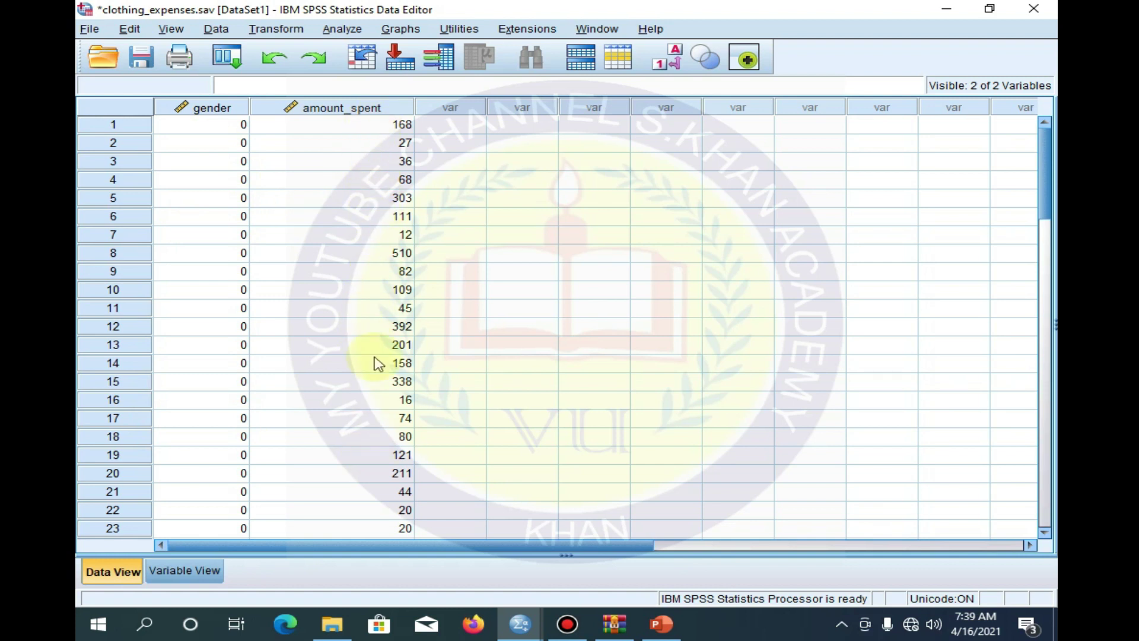
scroll(372, 262, down, 5)
scroll(372, 264, down, 4)
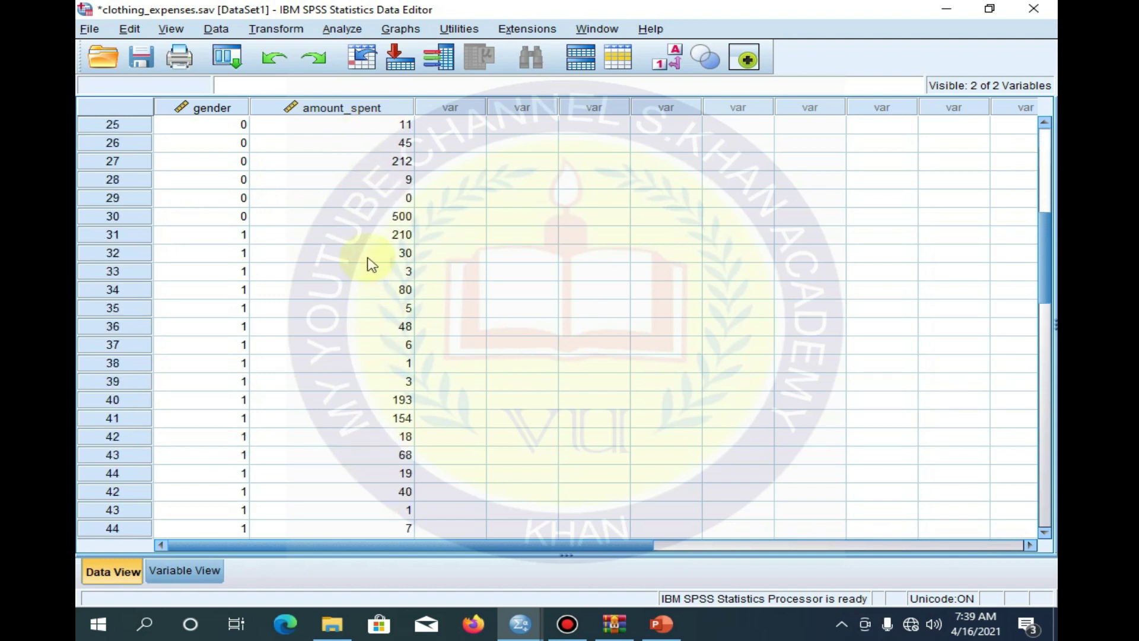
scroll(372, 264, up, 10)
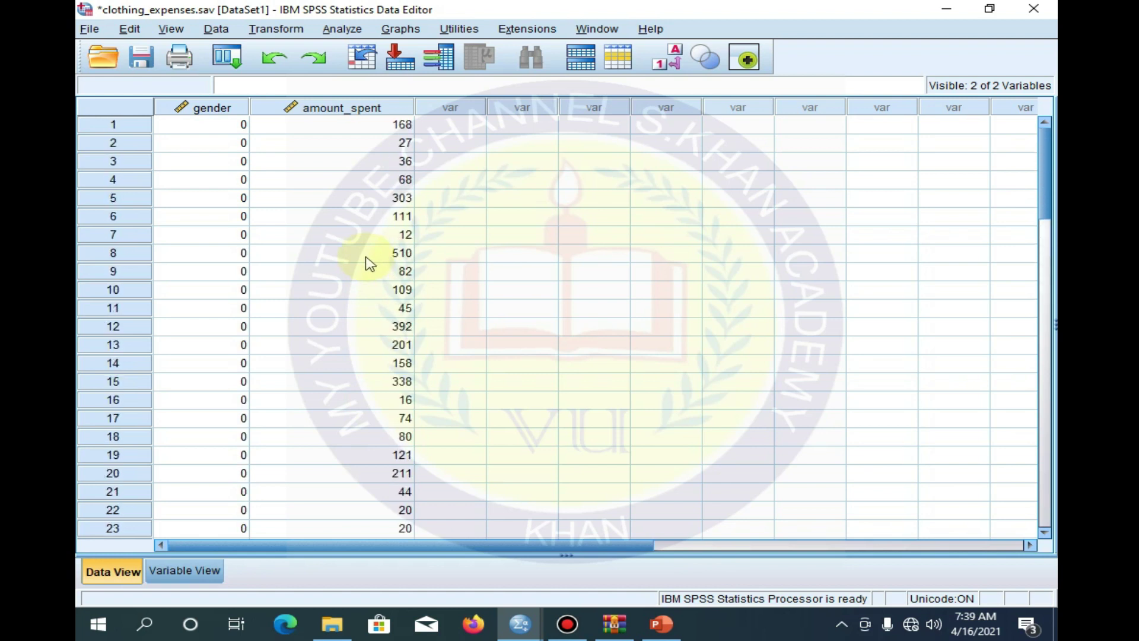
click(342, 30)
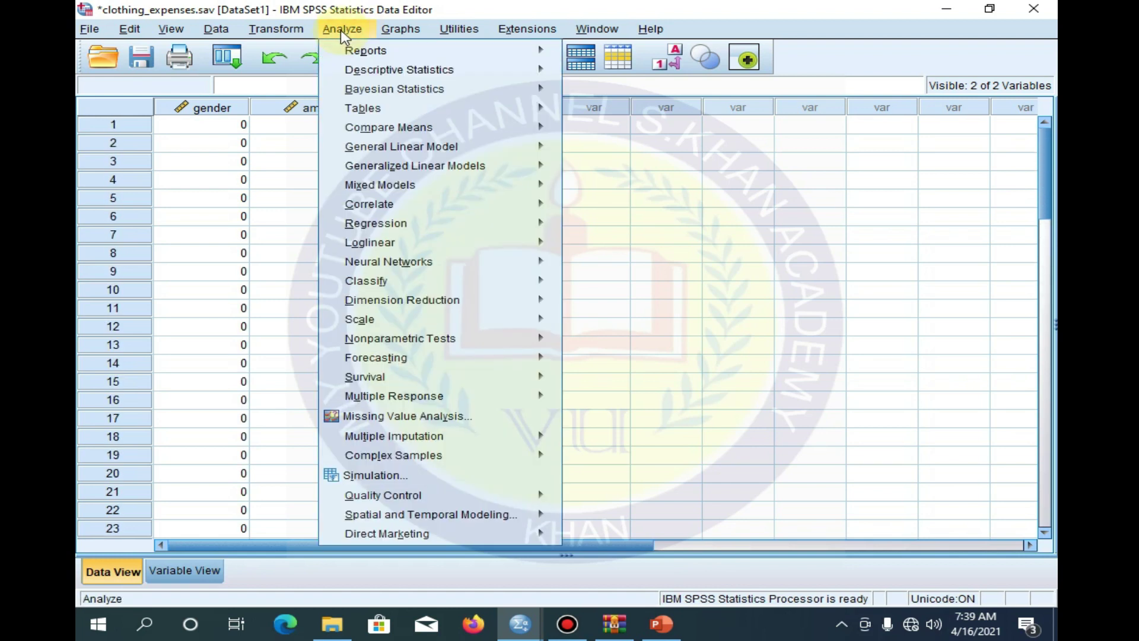
mouse_move(389, 131)
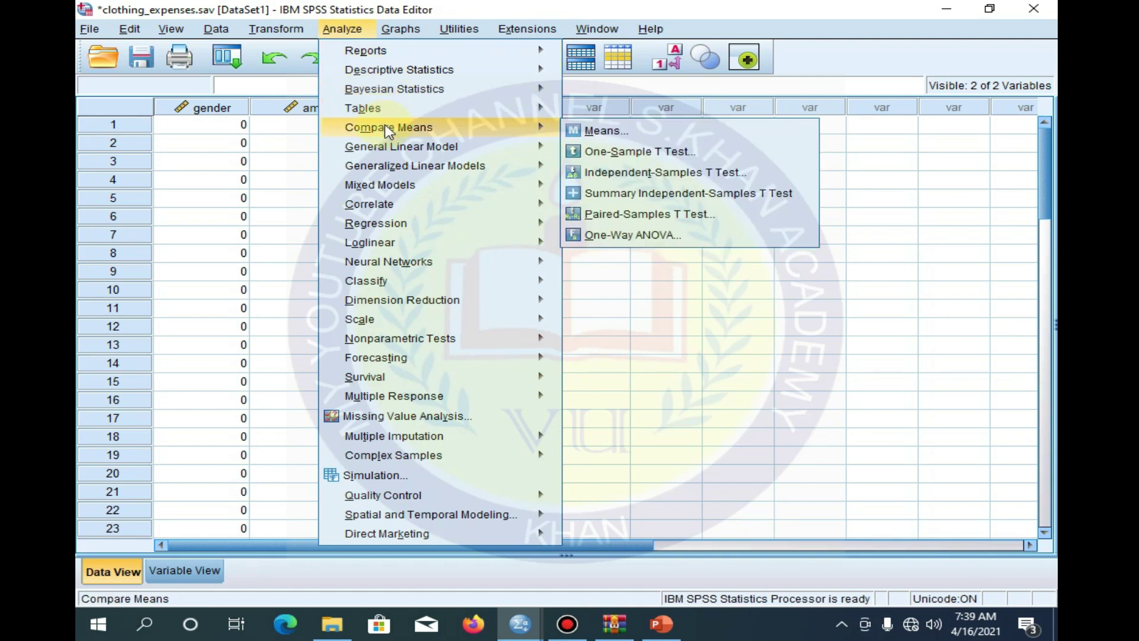
click(635, 153)
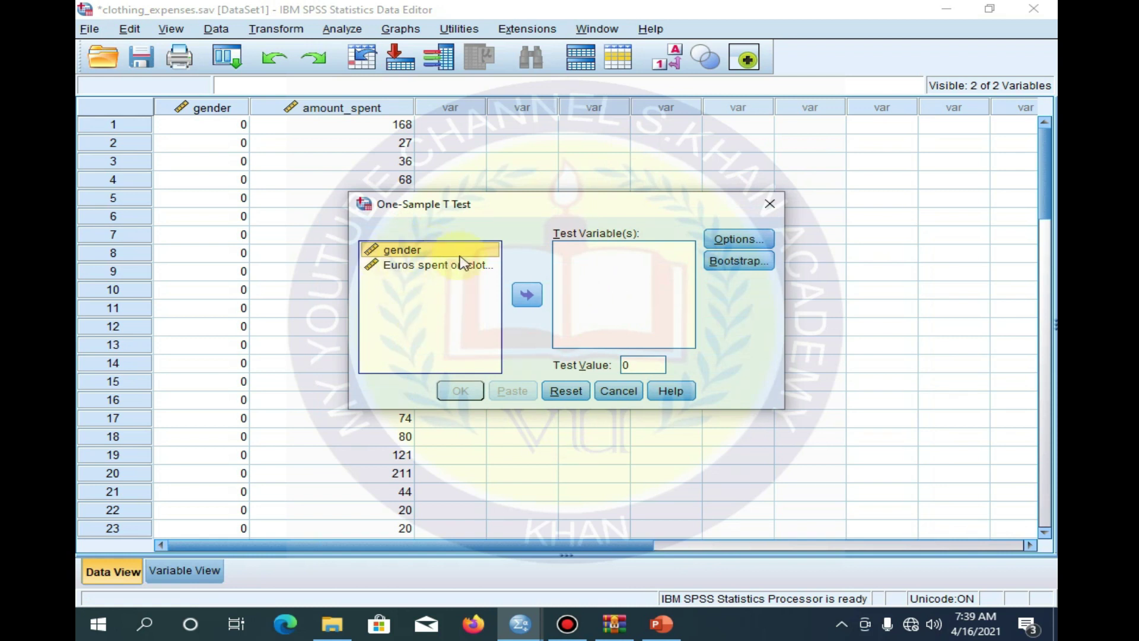
click(418, 270)
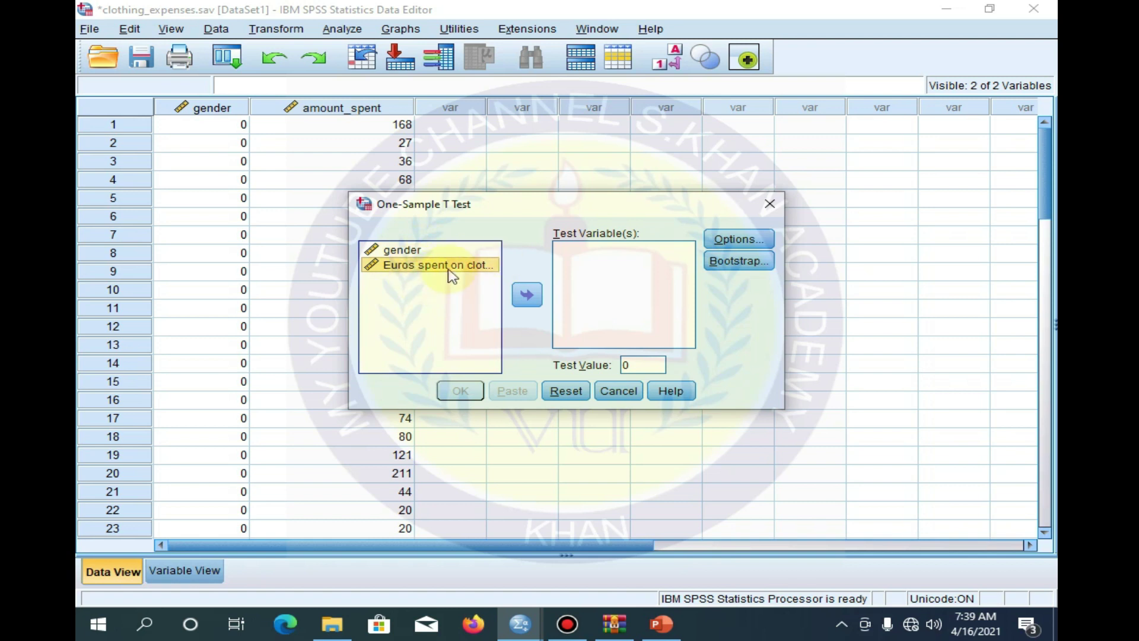
click(528, 295)
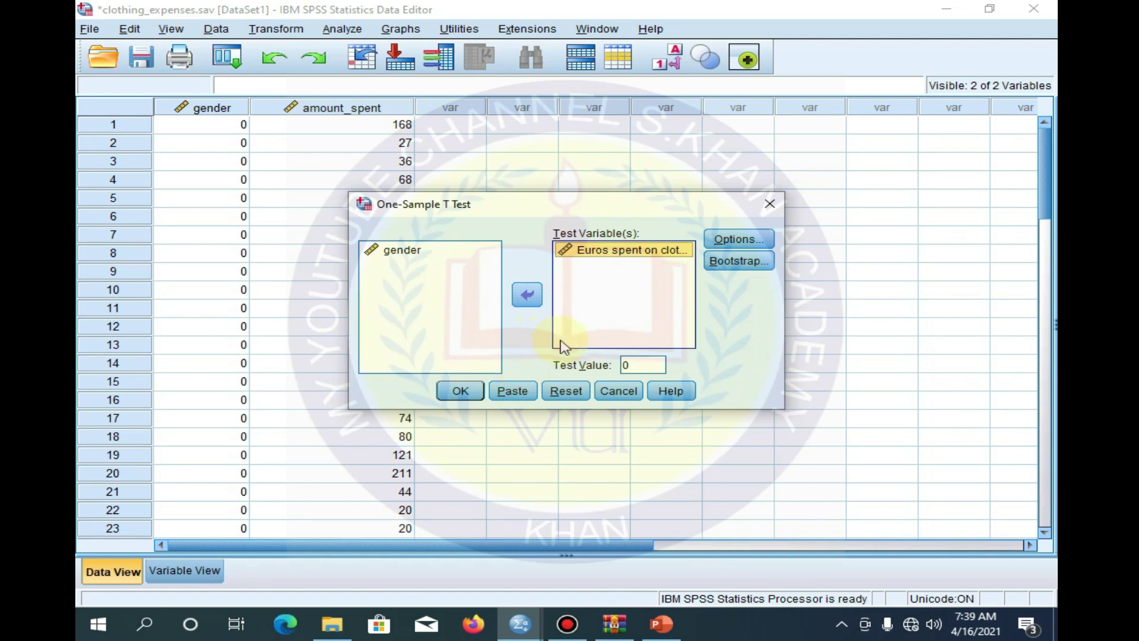
- Set the test value to 60, run the One-Sample T Test and examine its output tables
double_click(638, 365)
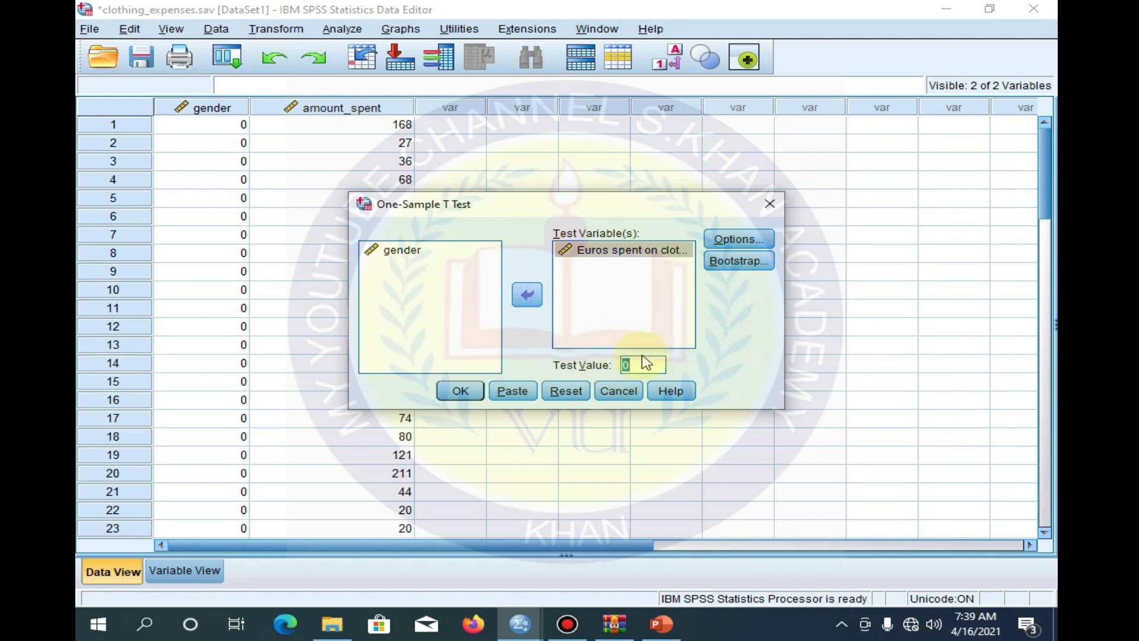
key(BackSpace)
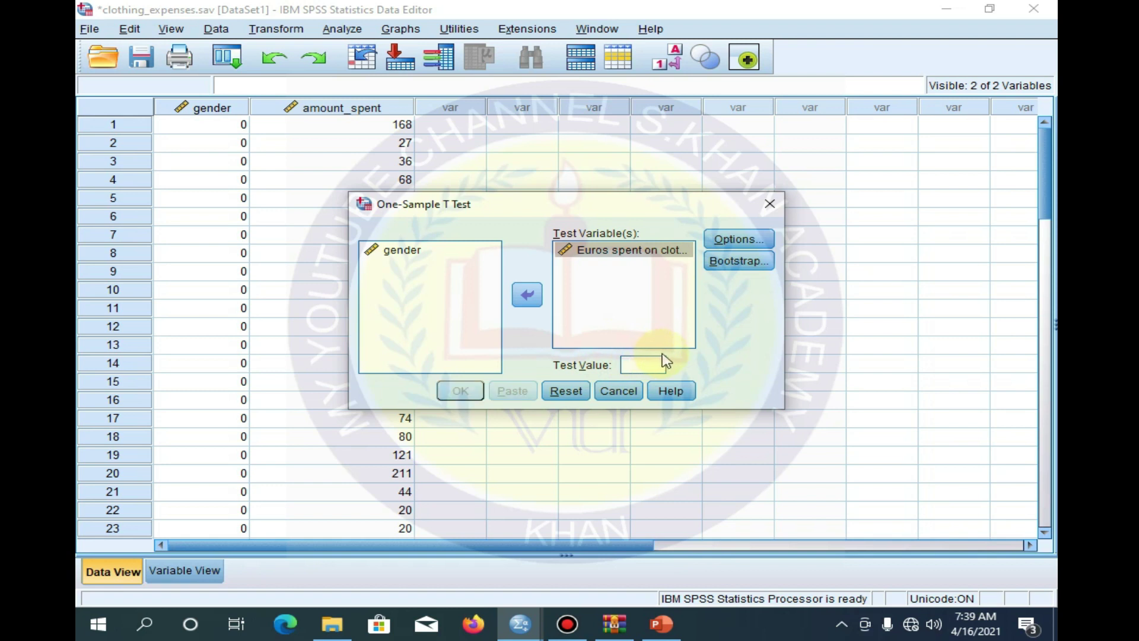
text(60)
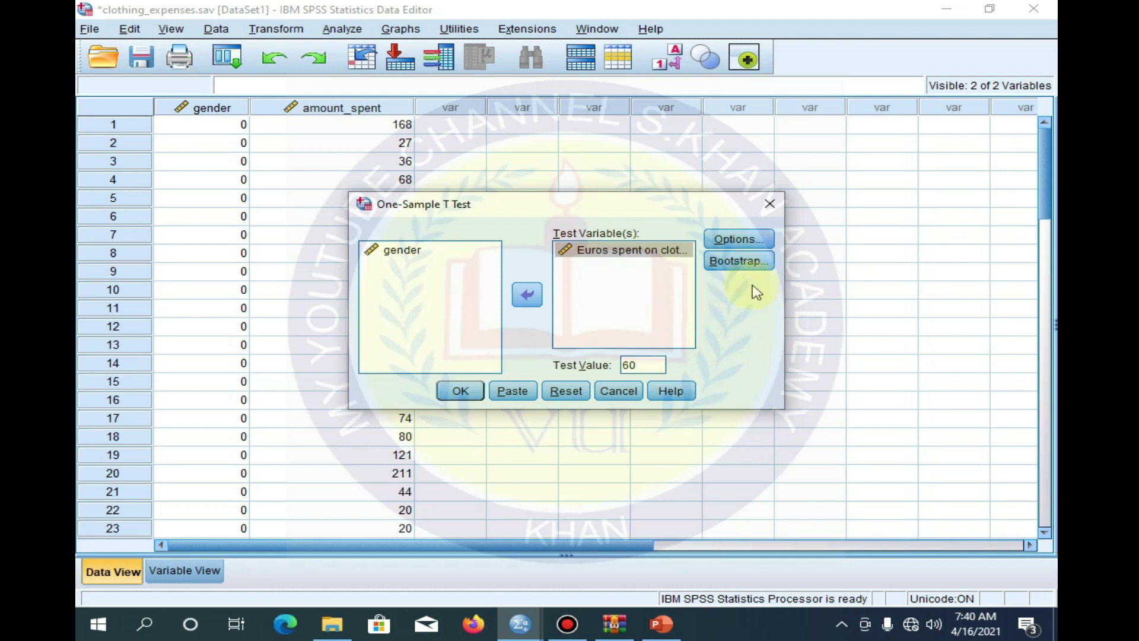
click(460, 392)
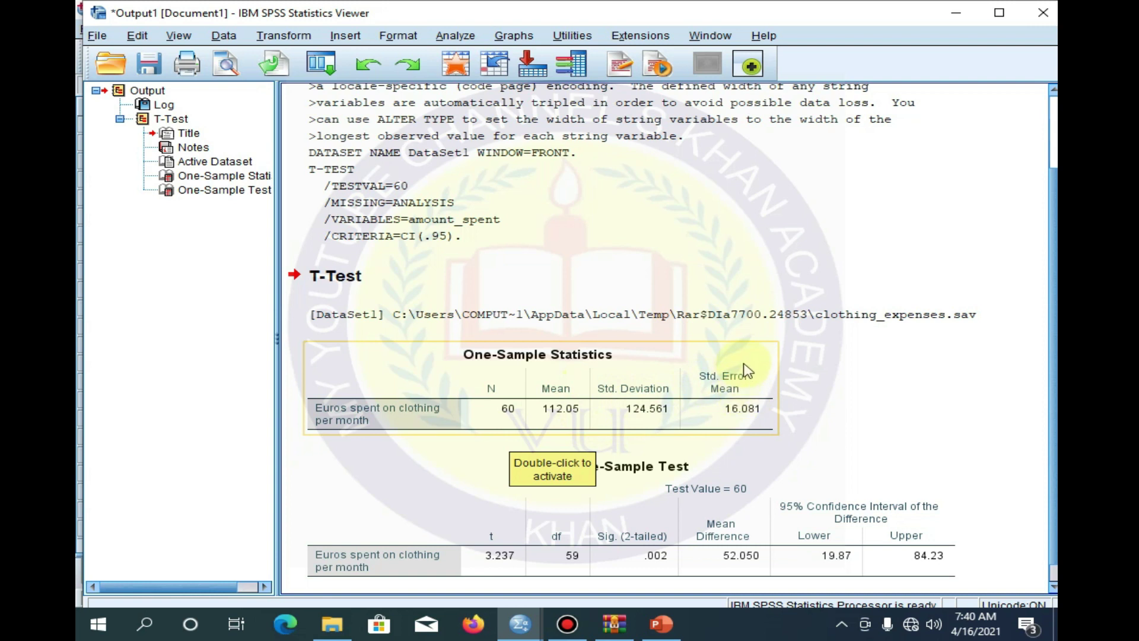
click(740, 387)
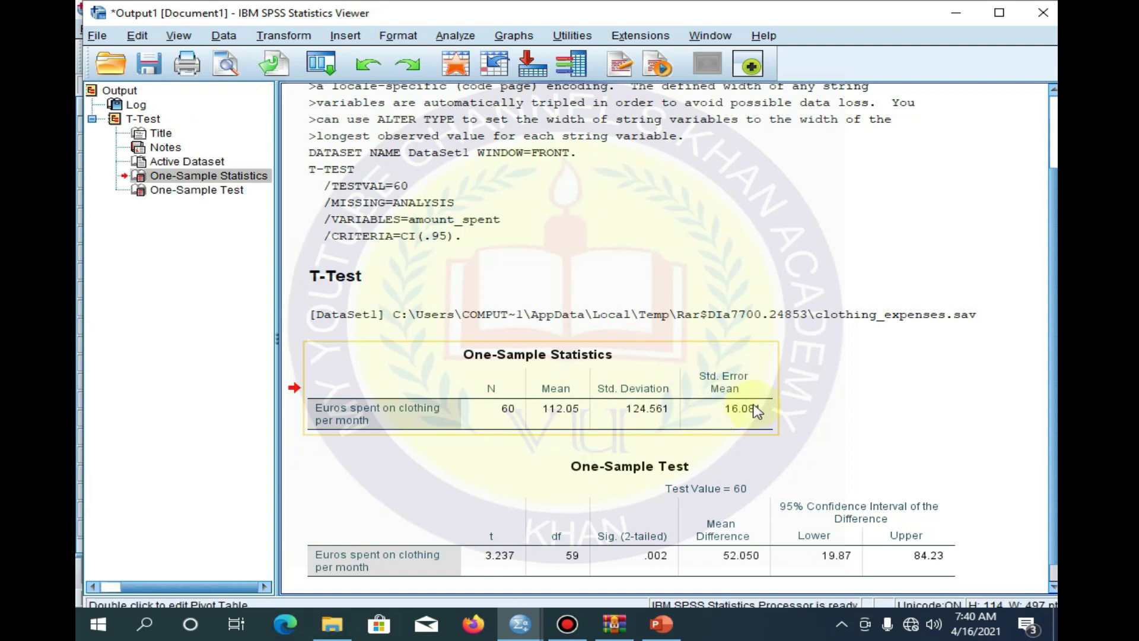
scroll(746, 410, down, 1)
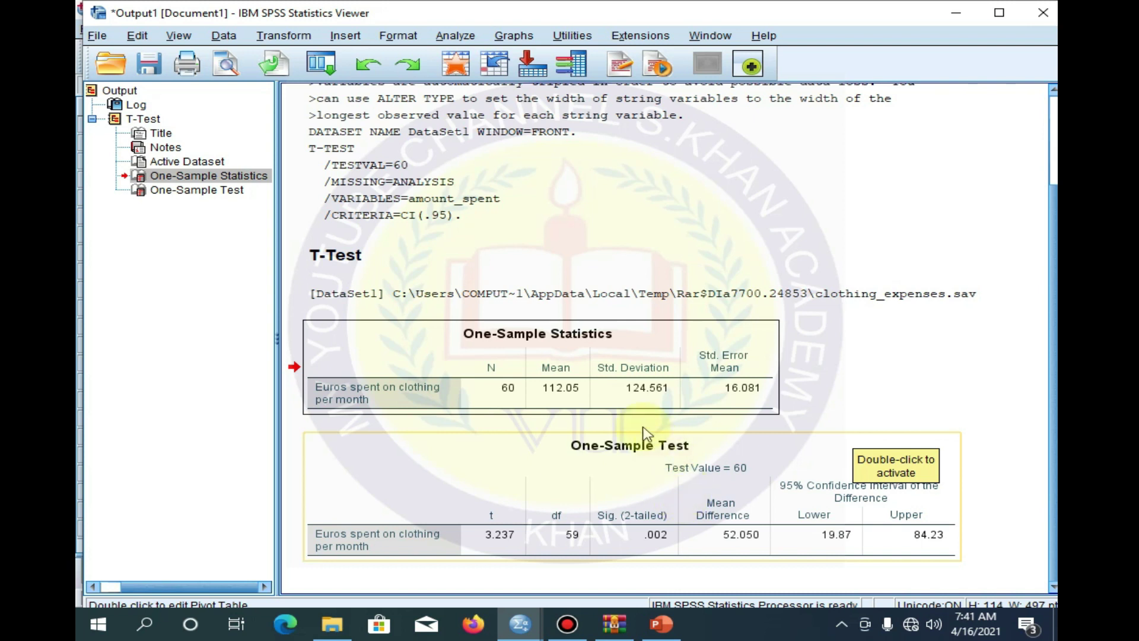
- Run the One-Sample T Test on Euros spent on clothing again with the test value set to 110
click(455, 36)
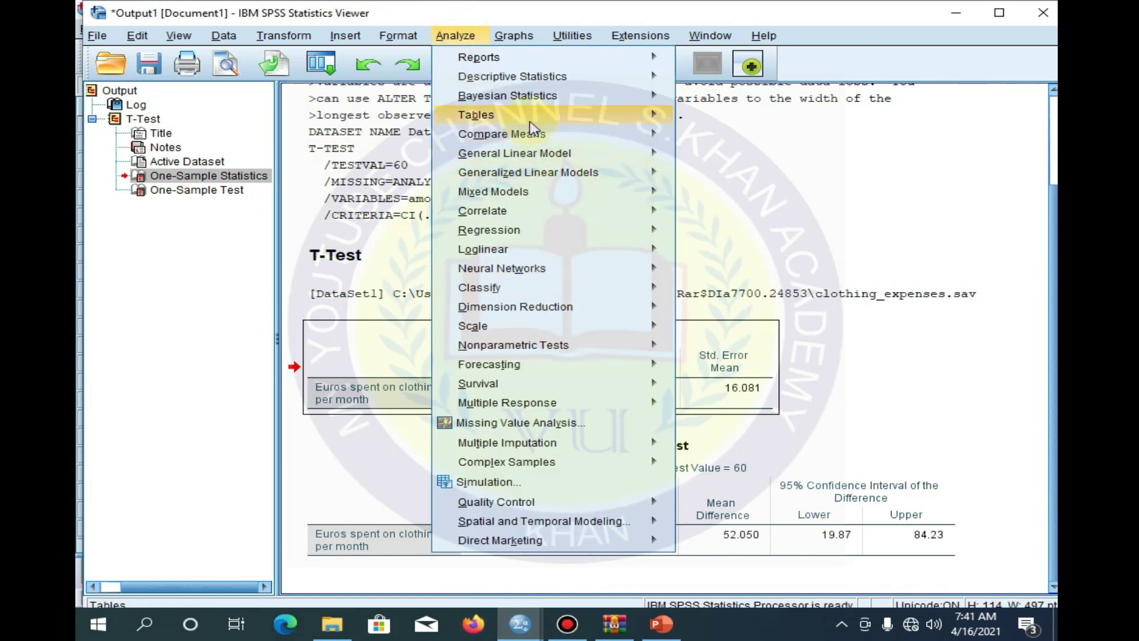
mouse_move(617, 142)
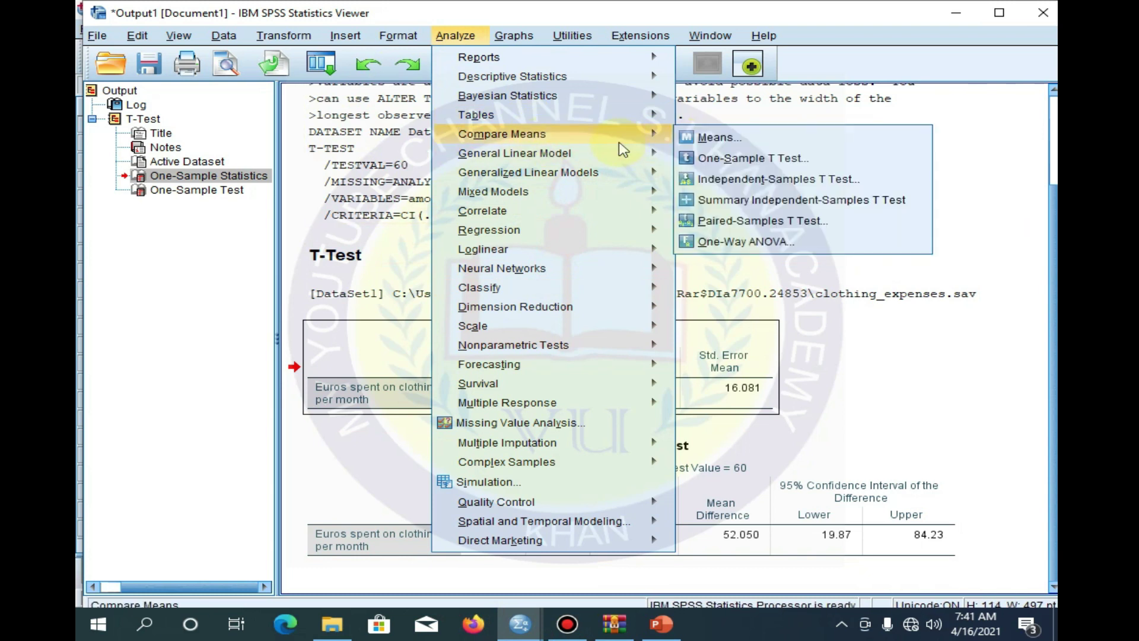
click(753, 160)
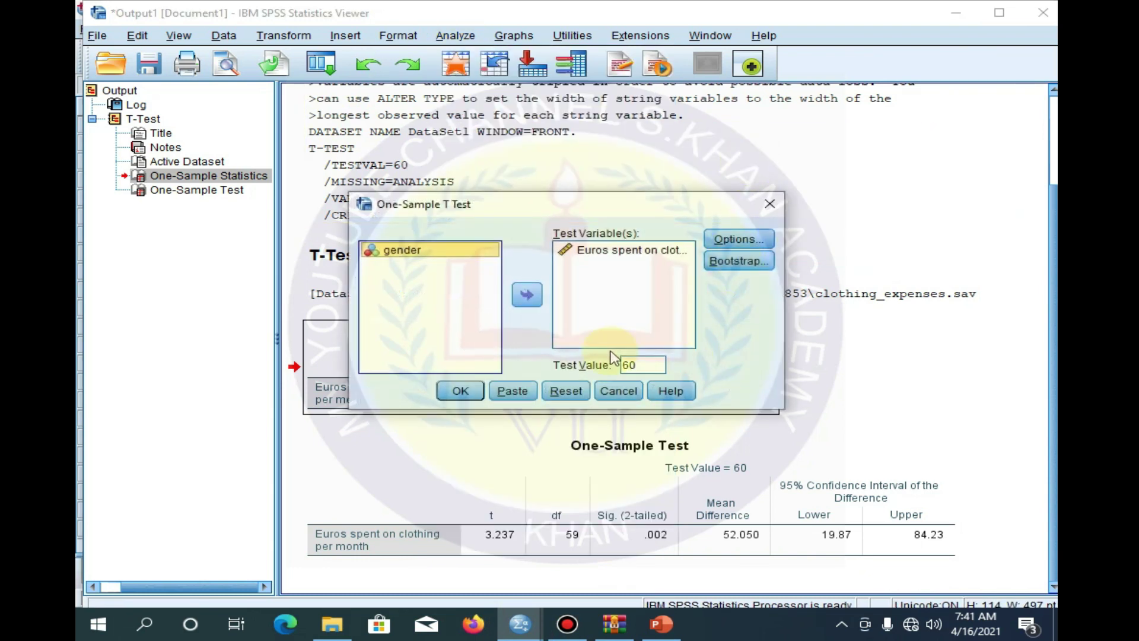
double_click(632, 366)
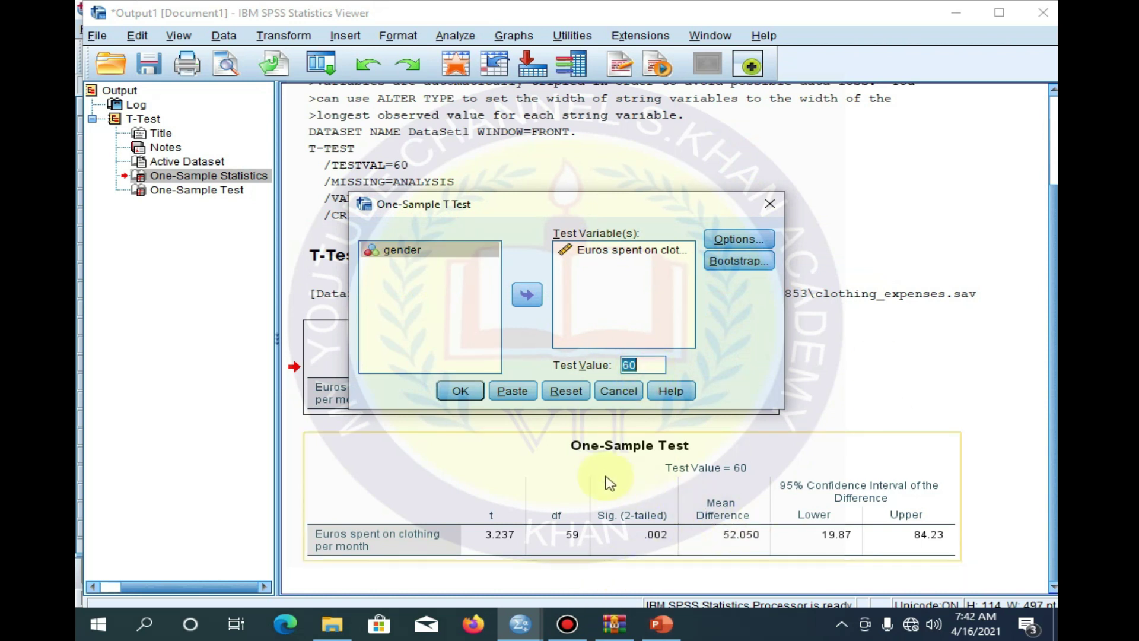
drag(563, 209, 665, 450)
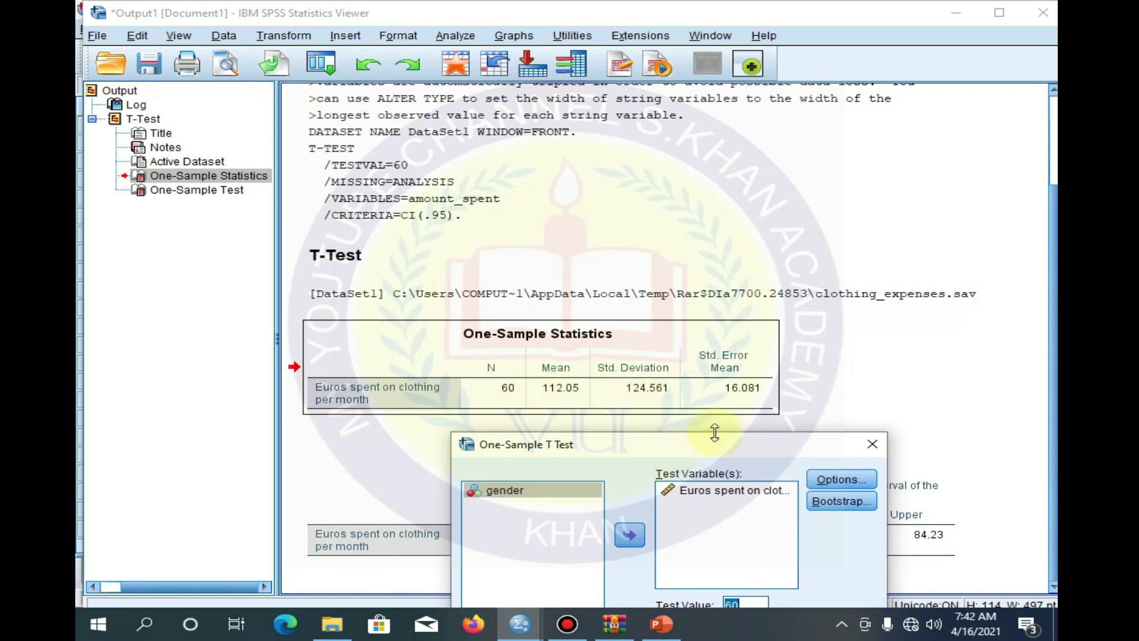
drag(706, 454, 693, 233)
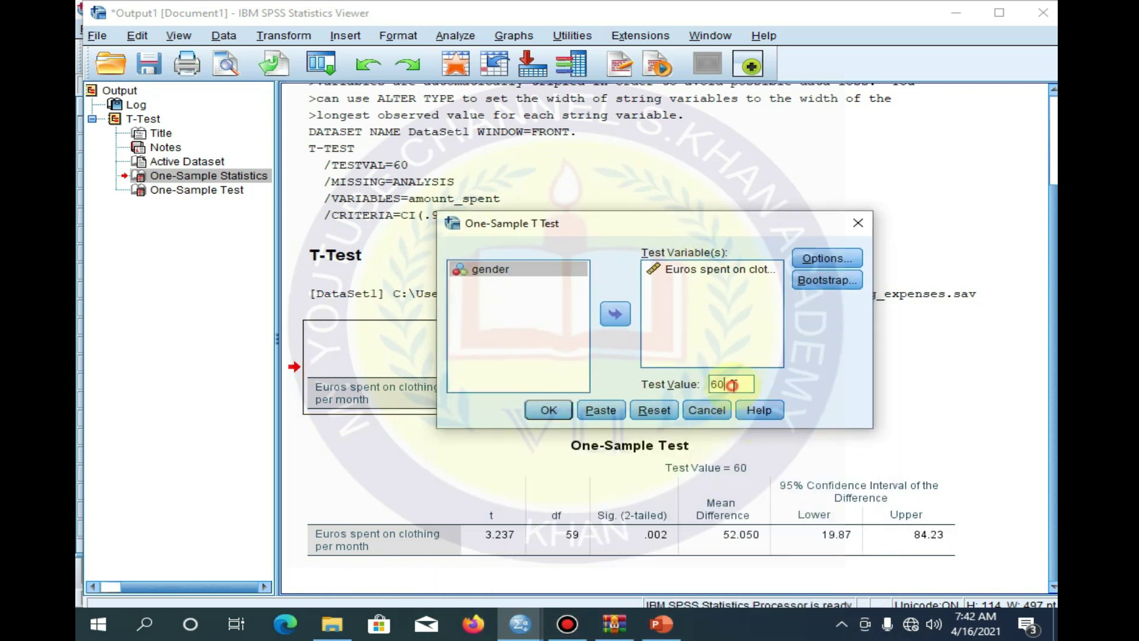
key(BackSpace)
key(BackSpace)
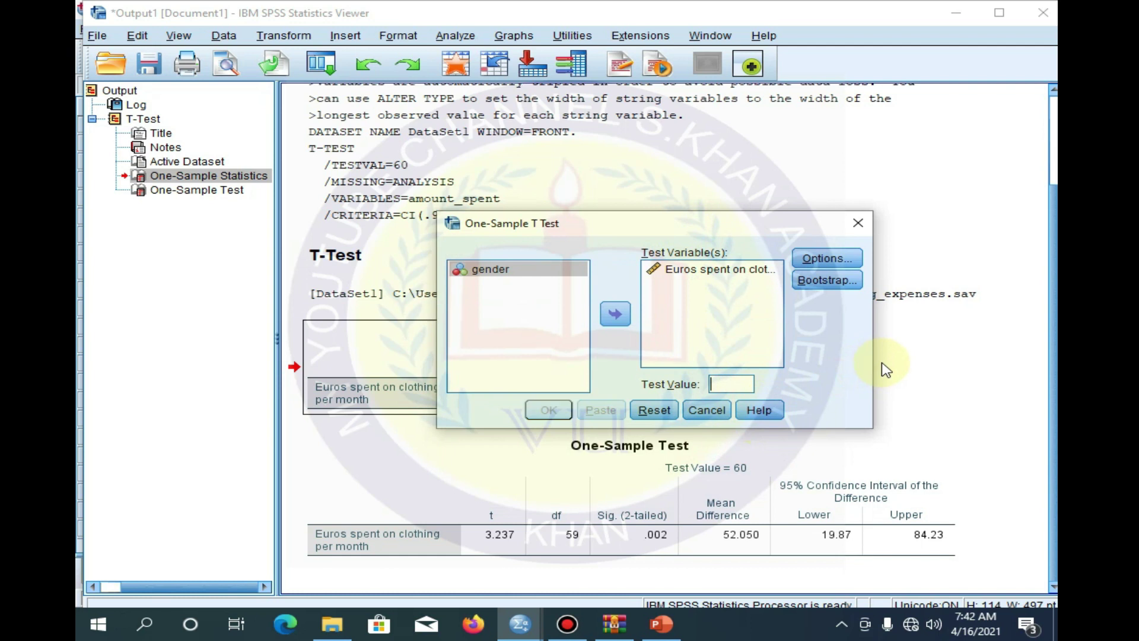
text(110)
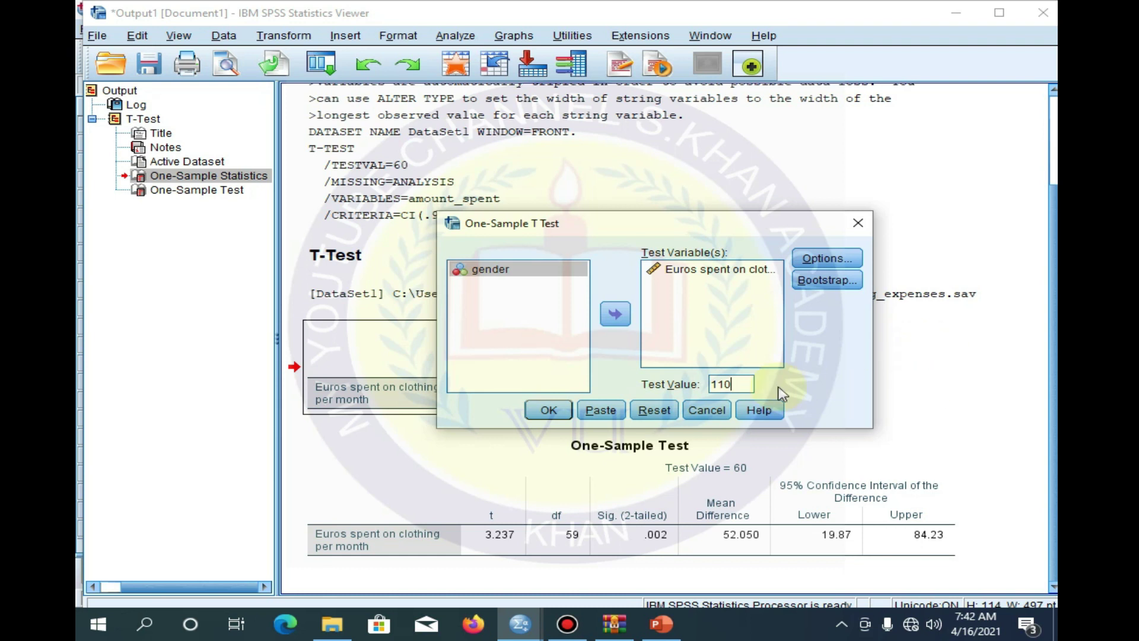
click(549, 411)
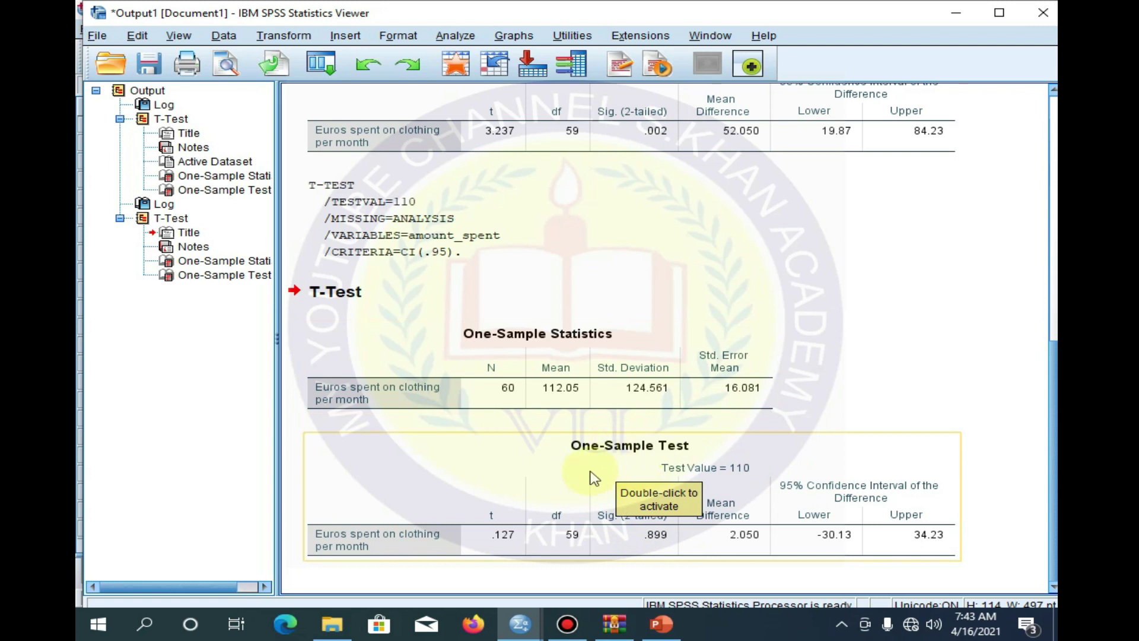
- Display the gender codes as value labels in the data and switch back to the numeric codes
mouse_move(520, 626)
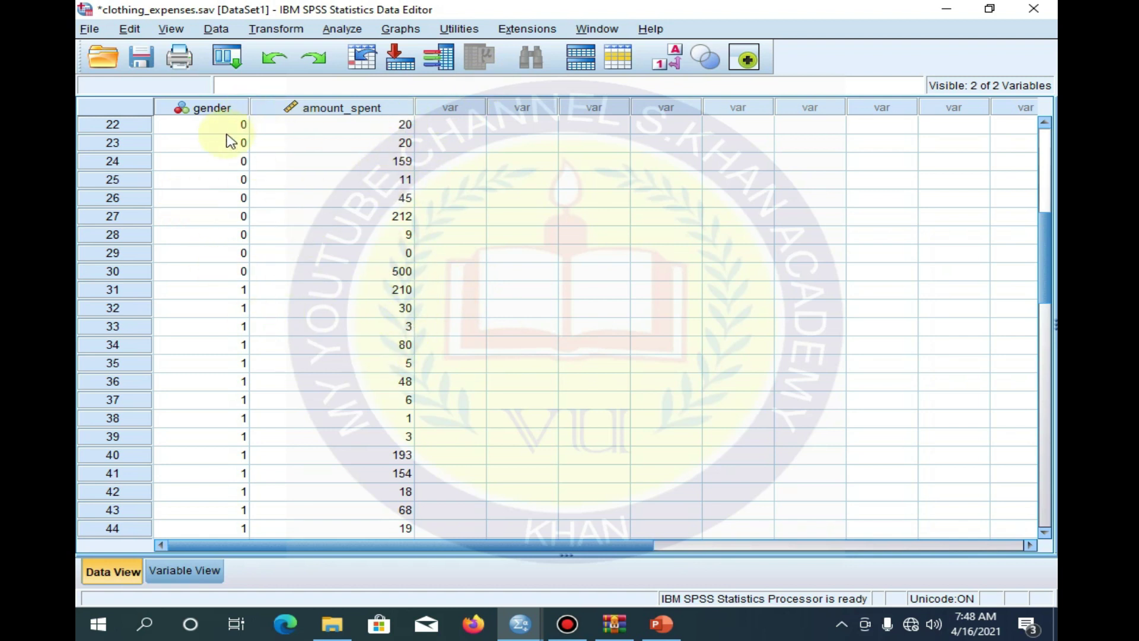
scroll(338, 274, up, 4)
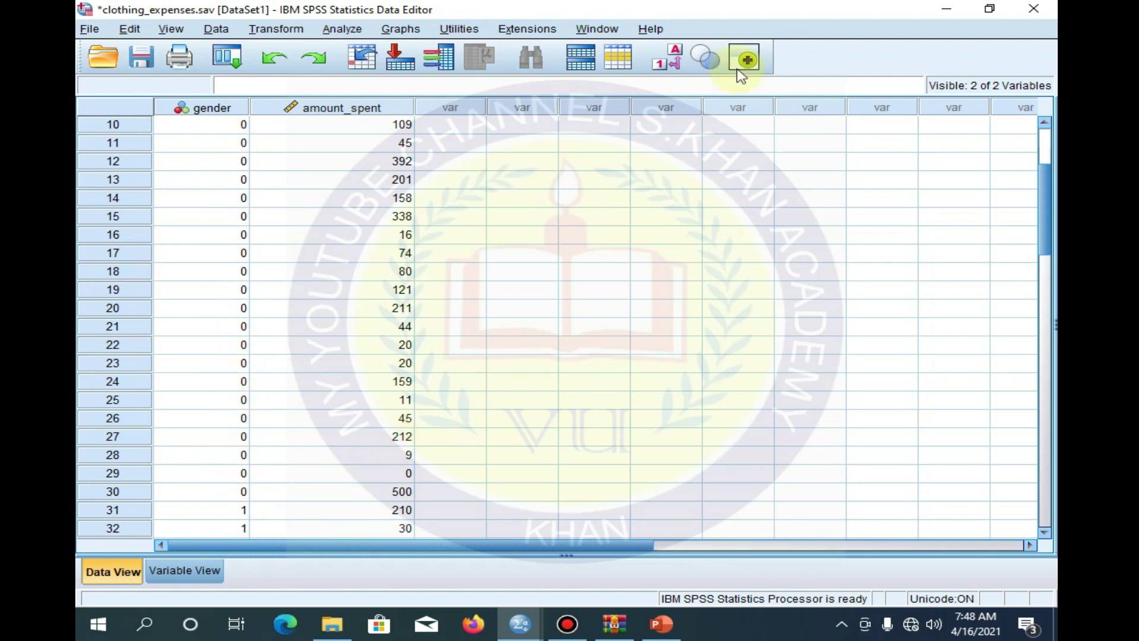
click(672, 62)
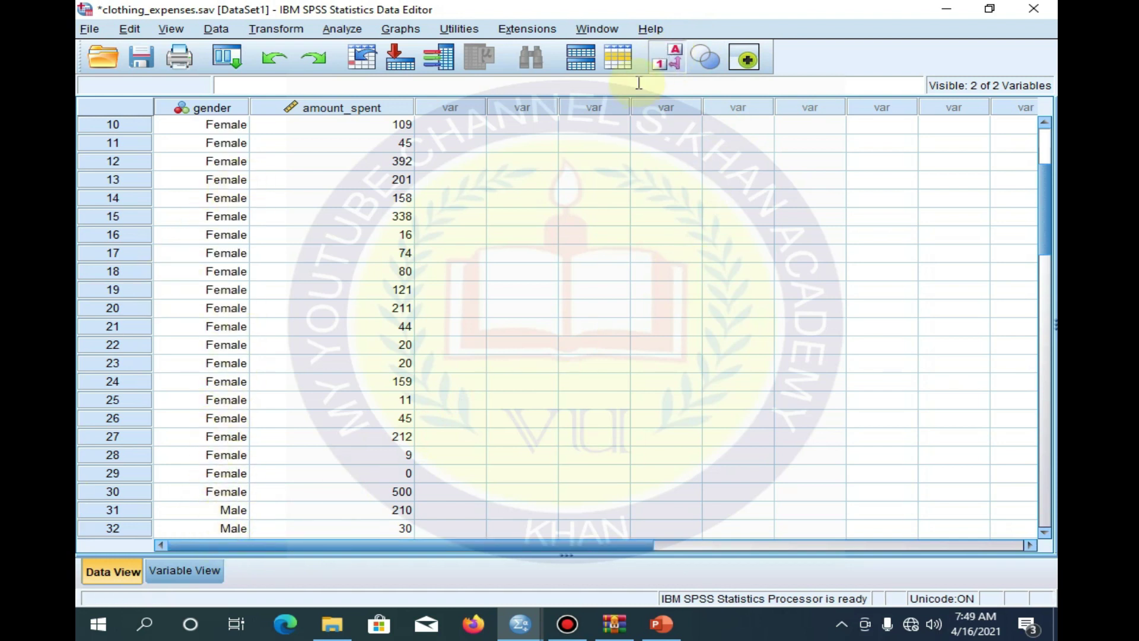
click(670, 59)
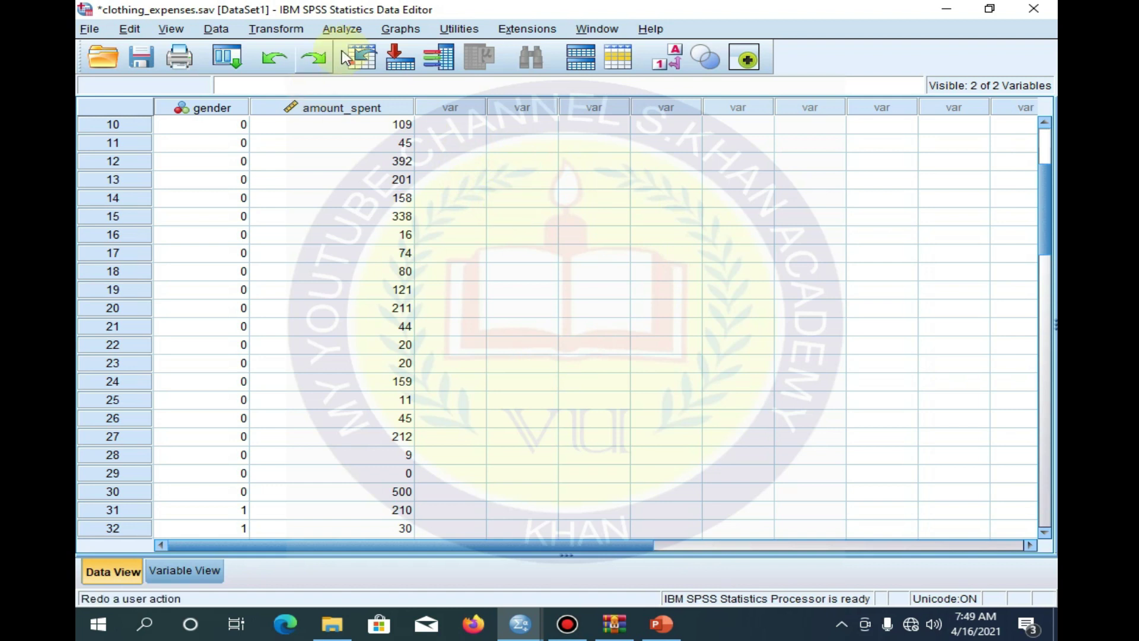
- Open the Independent-Samples T Test setup and clear its existing test variable and grouping variable
click(344, 29)
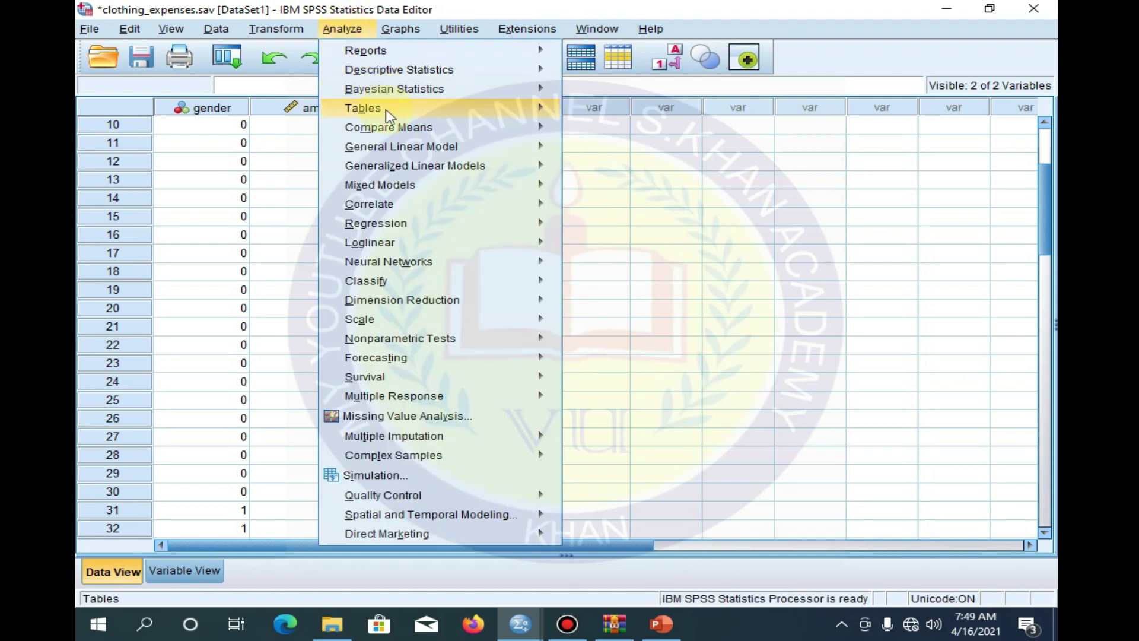
mouse_move(454, 130)
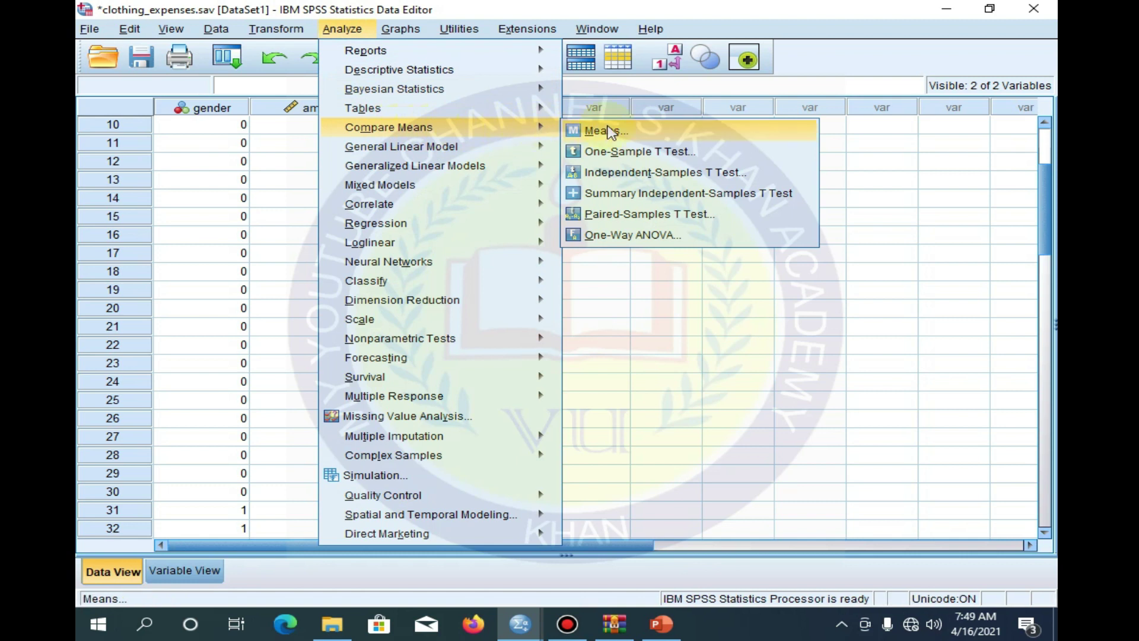
click(626, 173)
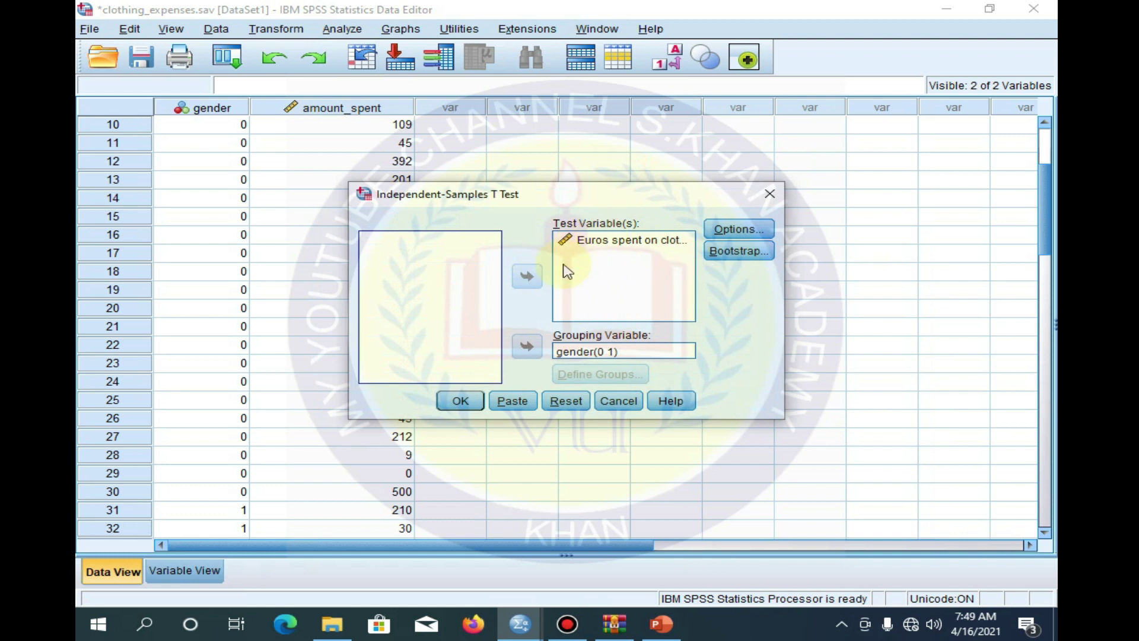
click(605, 240)
click(527, 276)
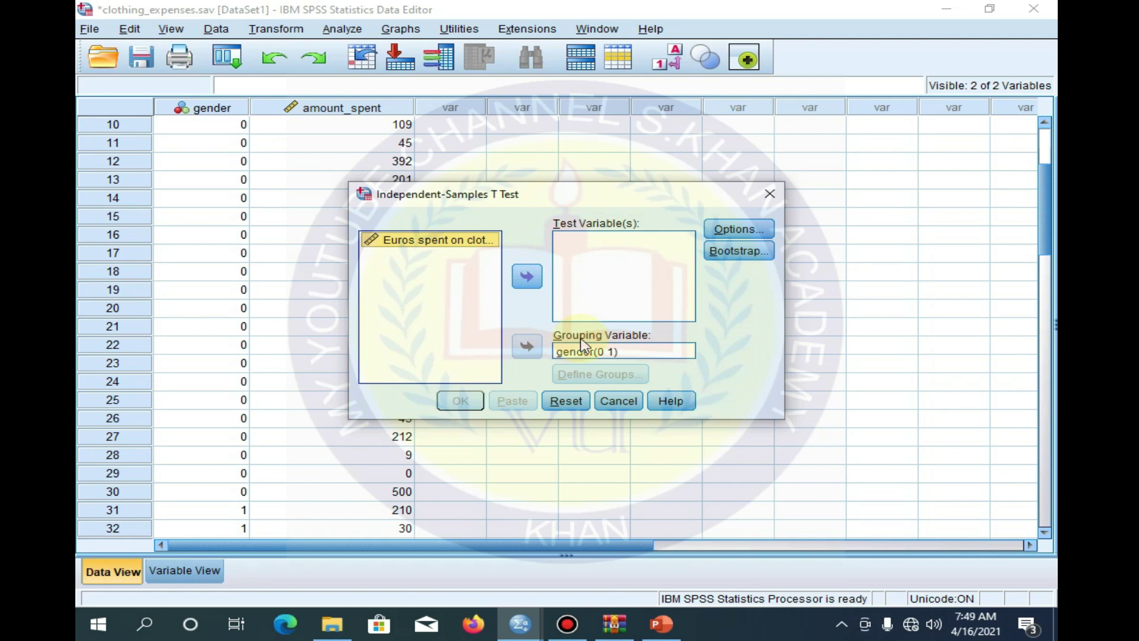
click(579, 351)
click(526, 346)
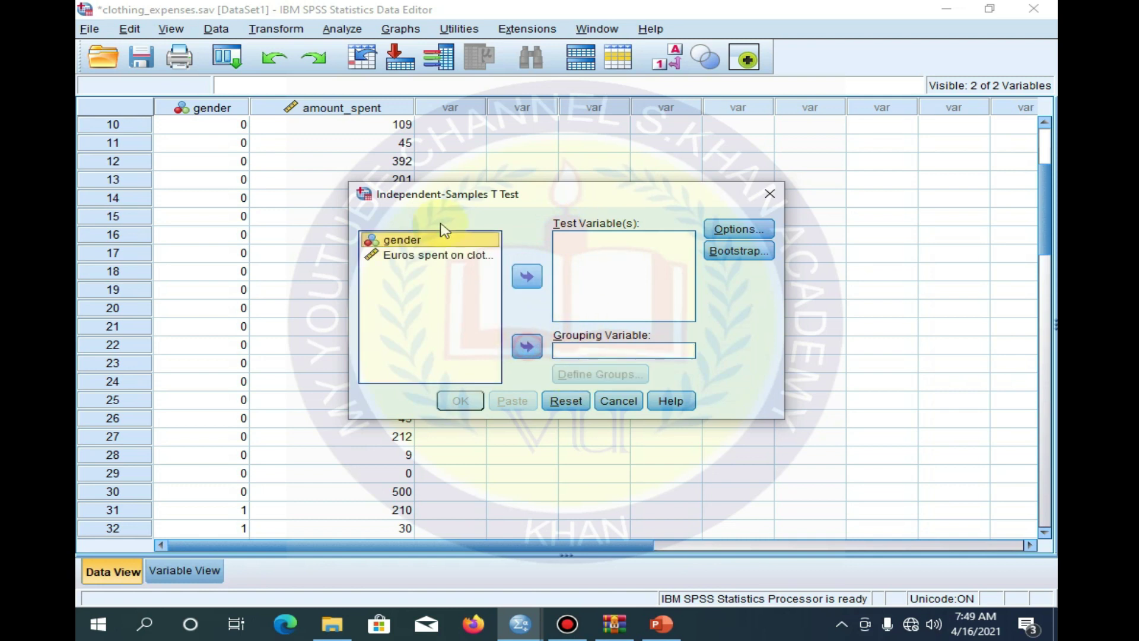
- Assign Euros spent on clothing as the test variable and gender as the grouping variable
click(396, 257)
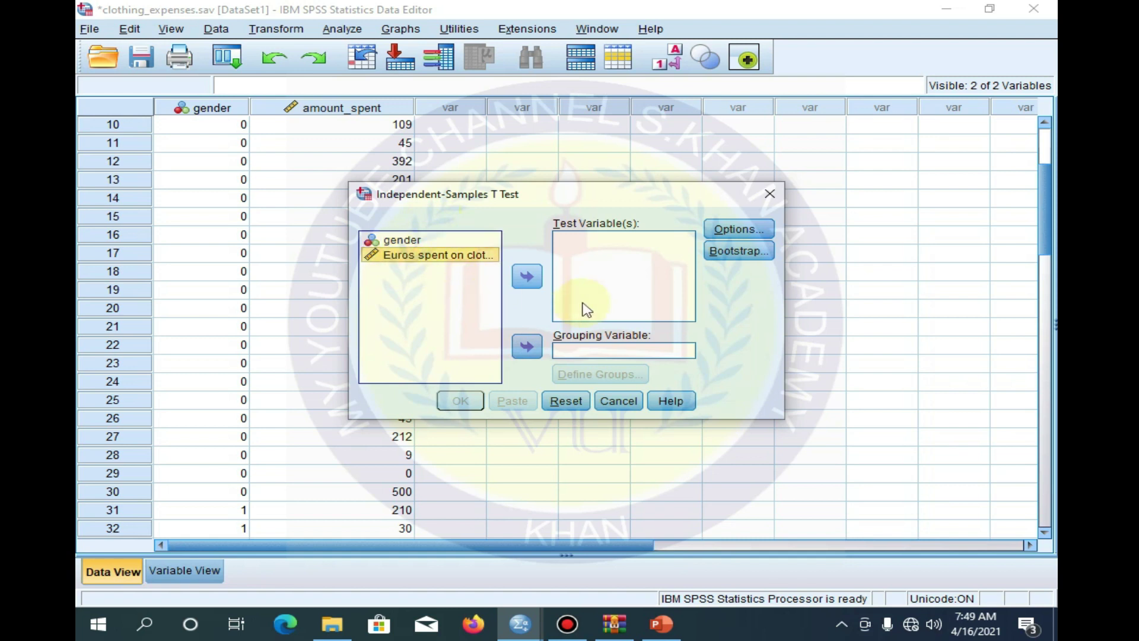
click(528, 277)
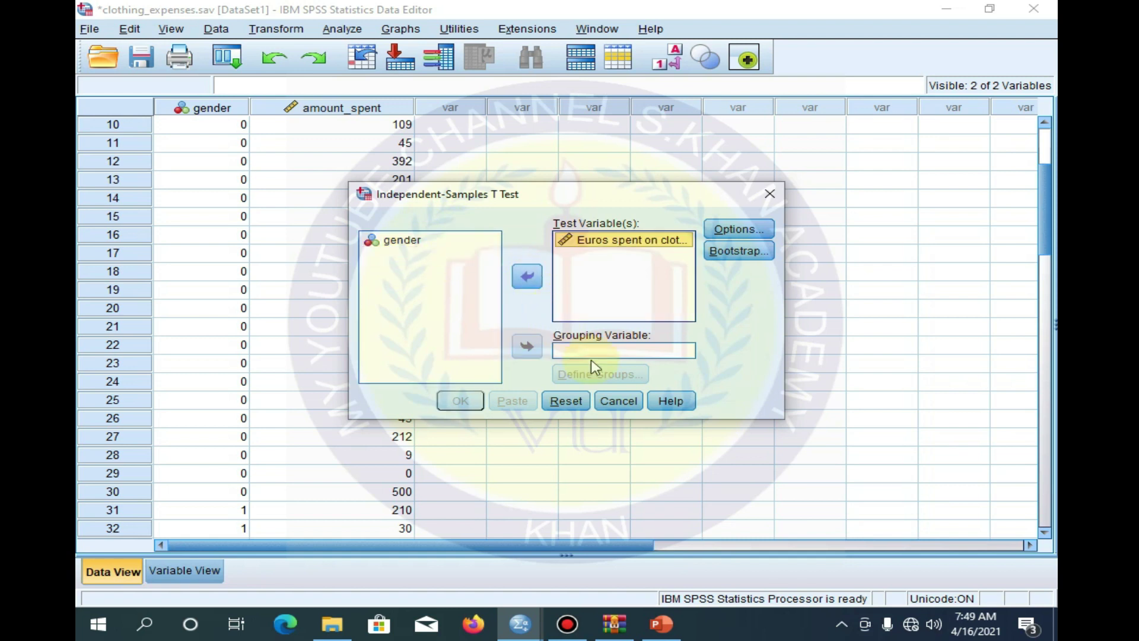
click(403, 242)
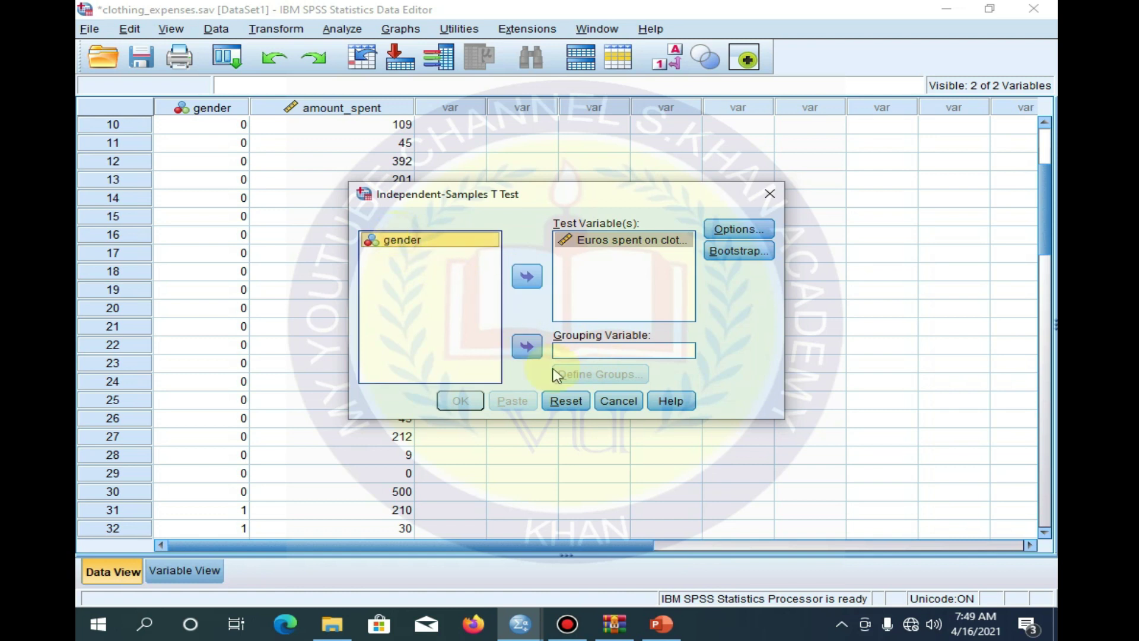
click(527, 349)
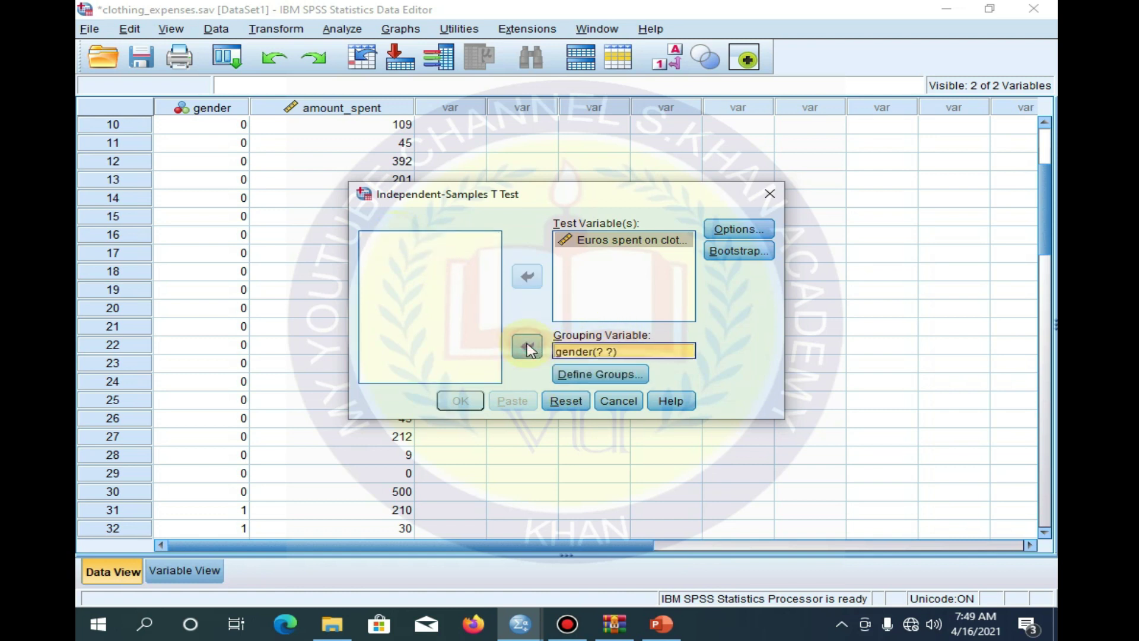
- Define the gender groups with the values 0 and 1 and run the Independent-Samples T Test
click(604, 375)
text(0)
key(Tab)
text(1)
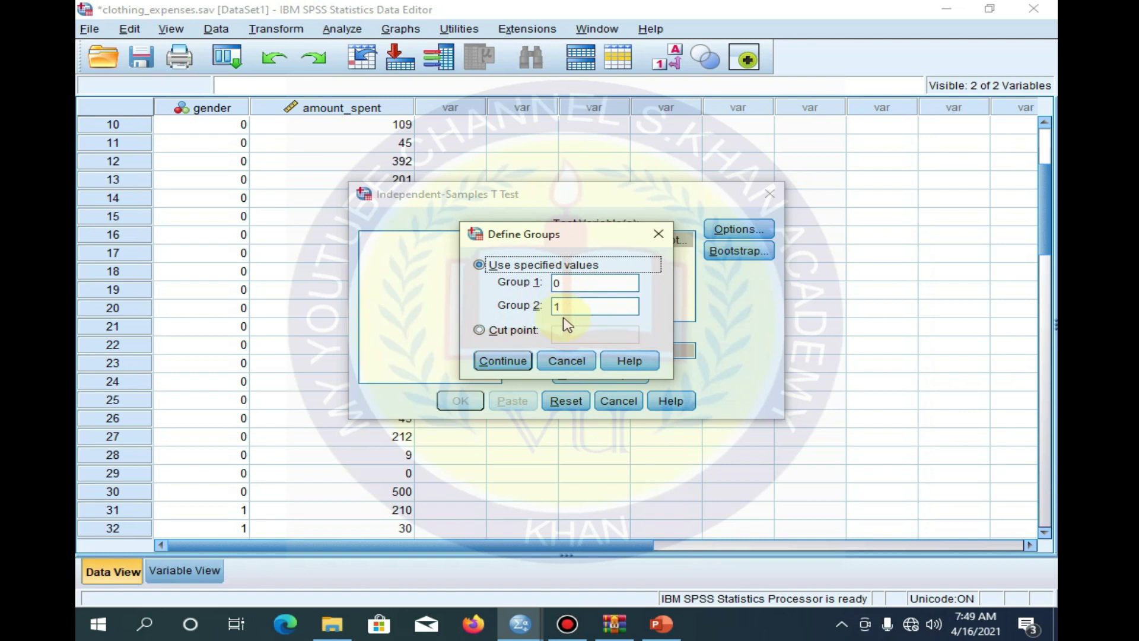
click(502, 361)
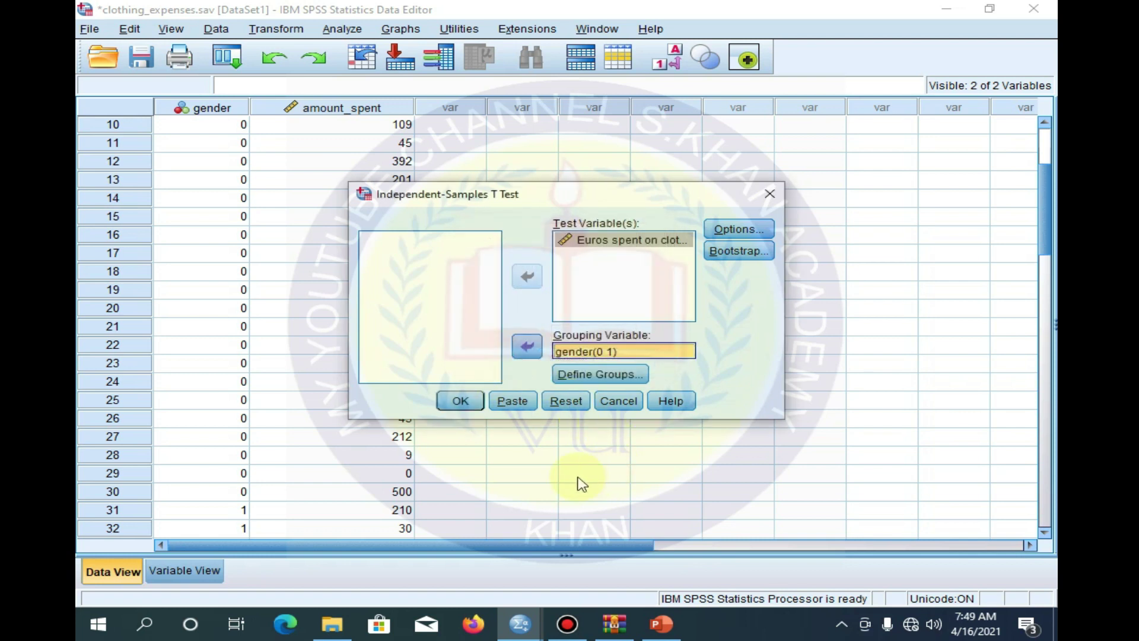
click(460, 403)
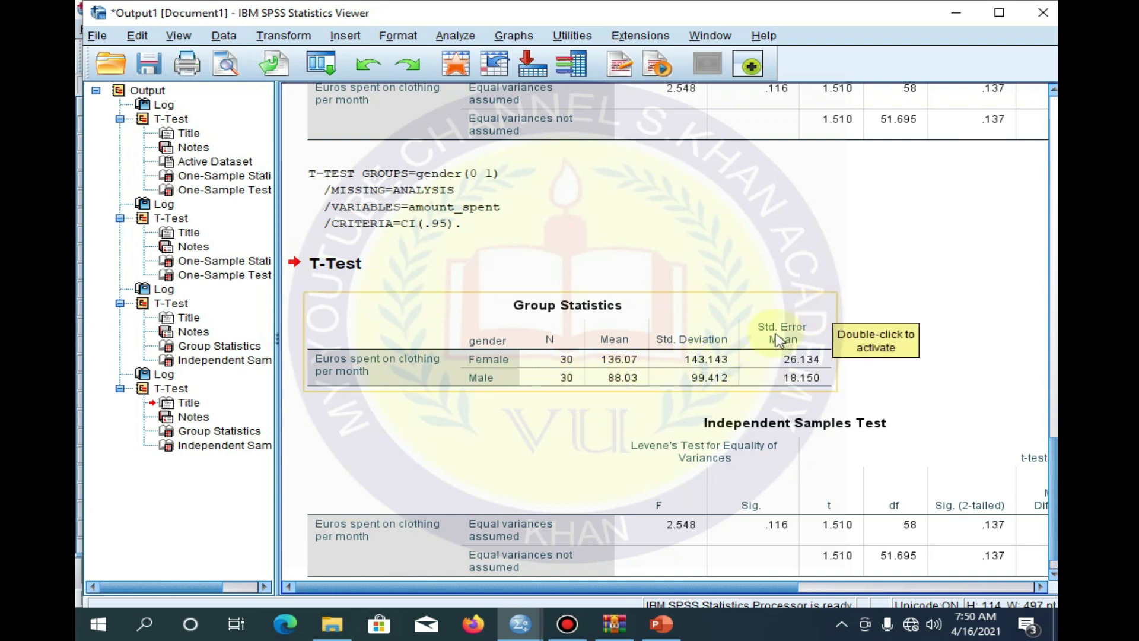
- Examine the Group Statistics and the full width of the Independent Samples Test table, including Levene's test and the confidence interval
scroll(790, 363, down, 1)
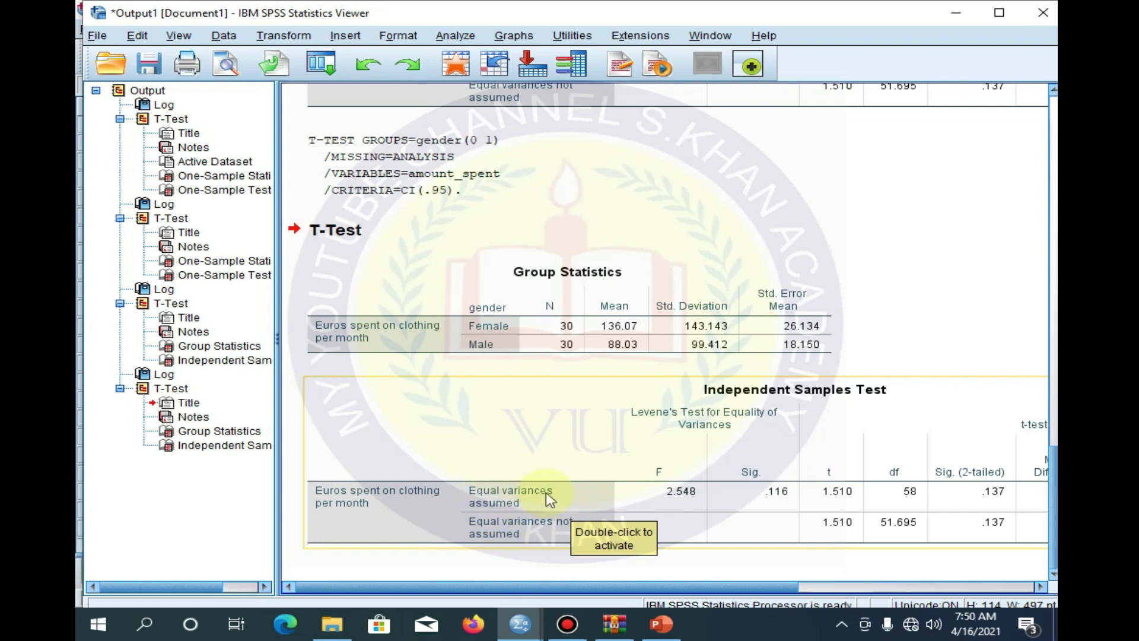
drag(534, 589, 603, 590)
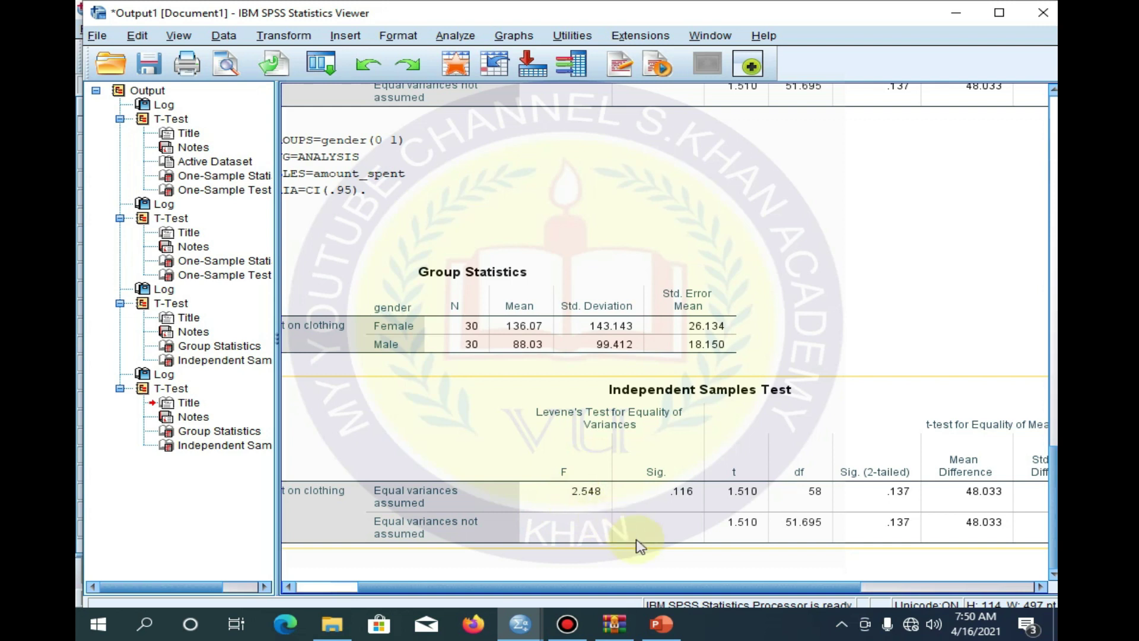
drag(595, 590, 618, 590)
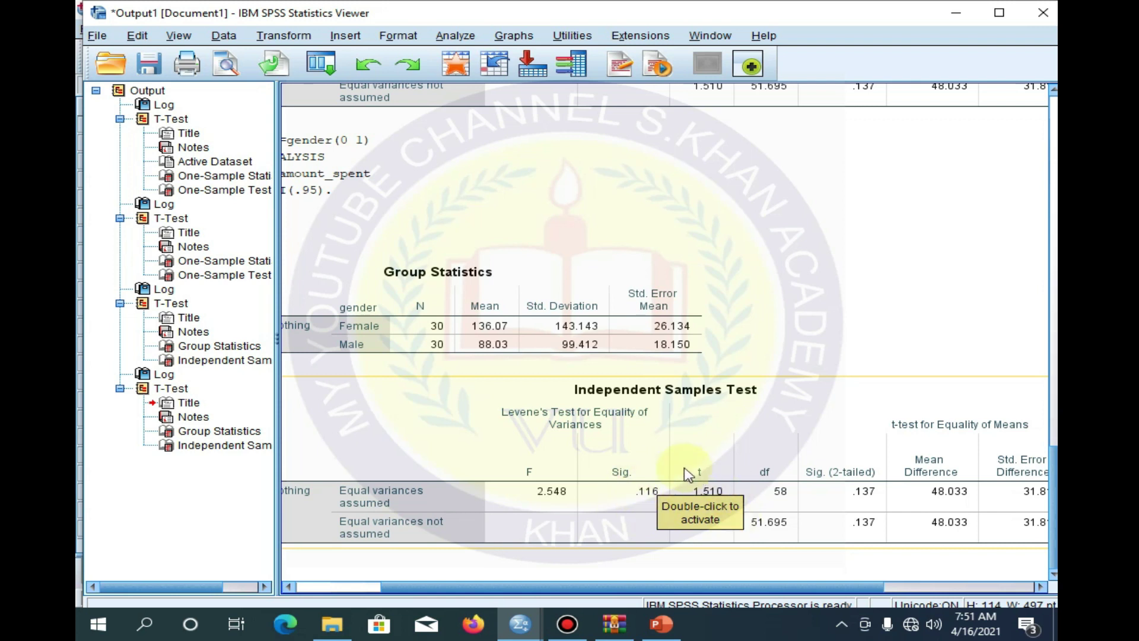
drag(675, 590, 768, 591)
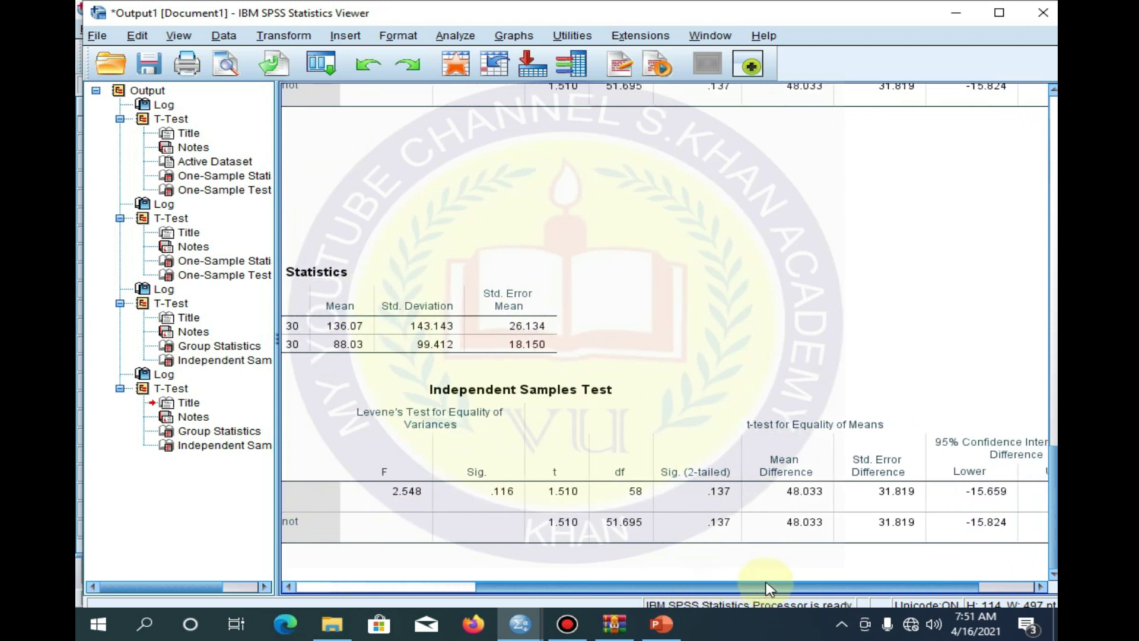
click(623, 524)
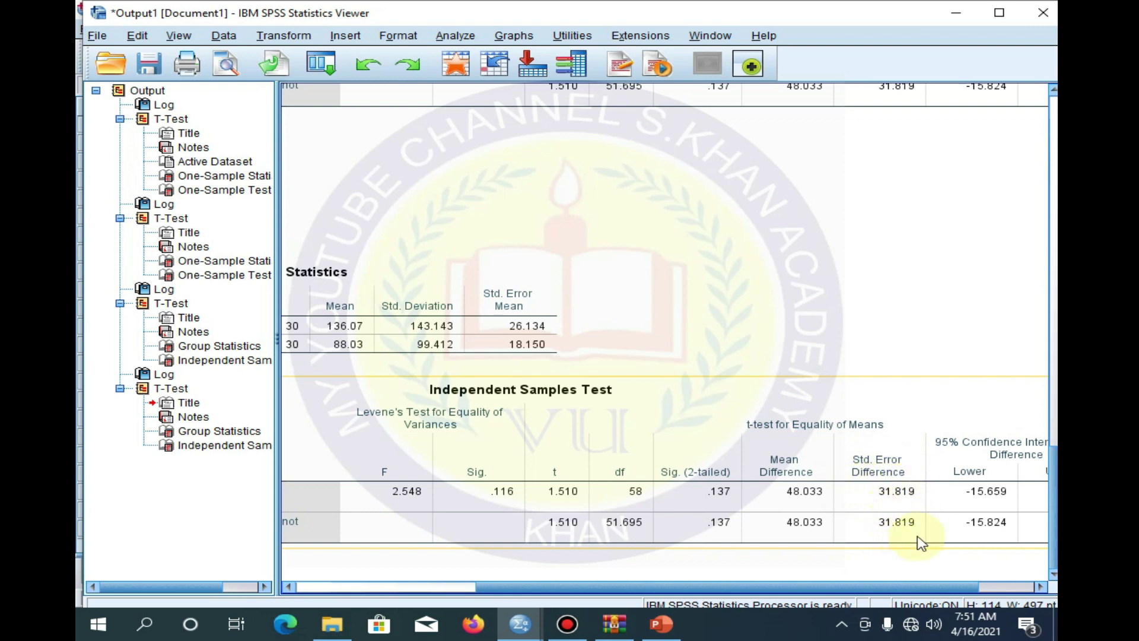
click(679, 587)
click(901, 512)
click(738, 573)
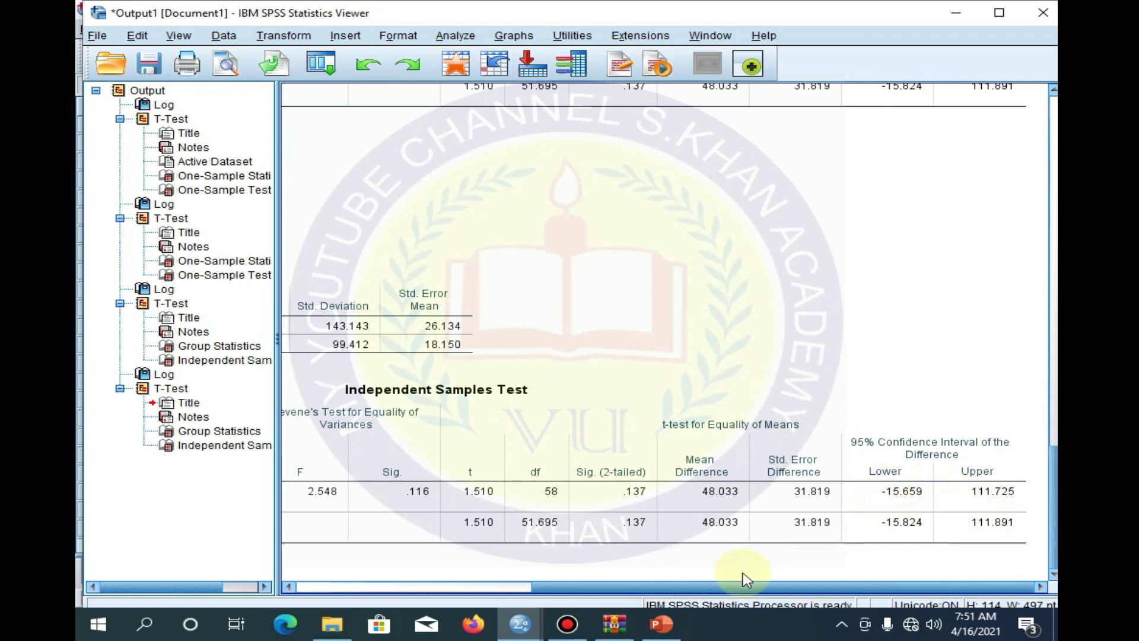
drag(804, 589, 588, 587)
click(542, 425)
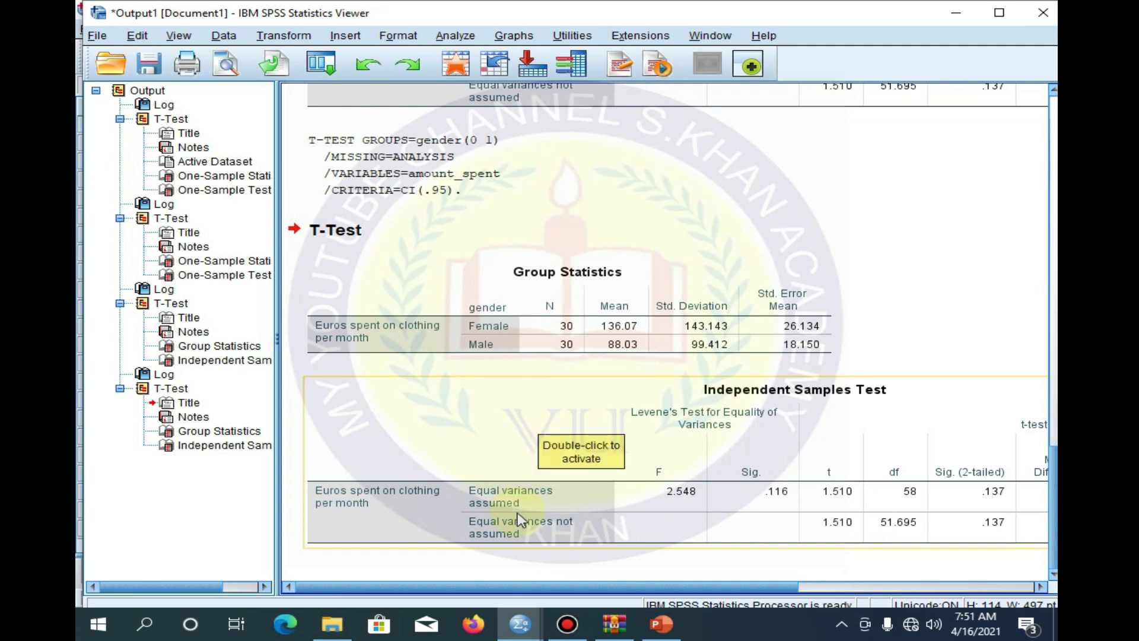
click(558, 370)
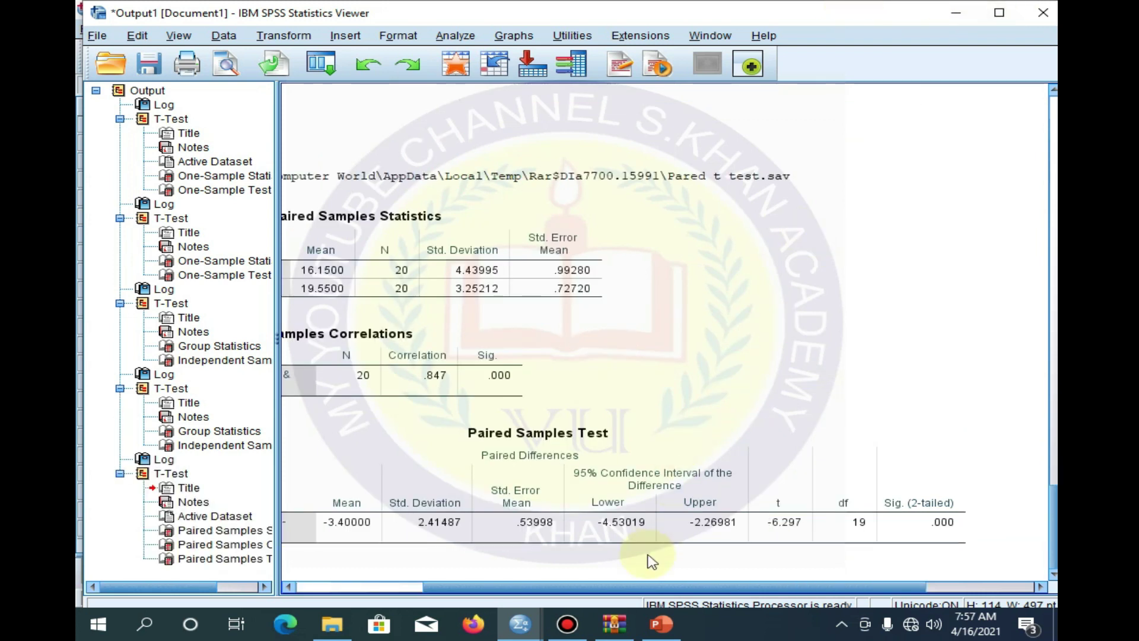
- Switch to the lec 14 .rar archive in WinRAR, open Pared t test.sav and widen both score columns to fit their names
mouse_move(520, 624)
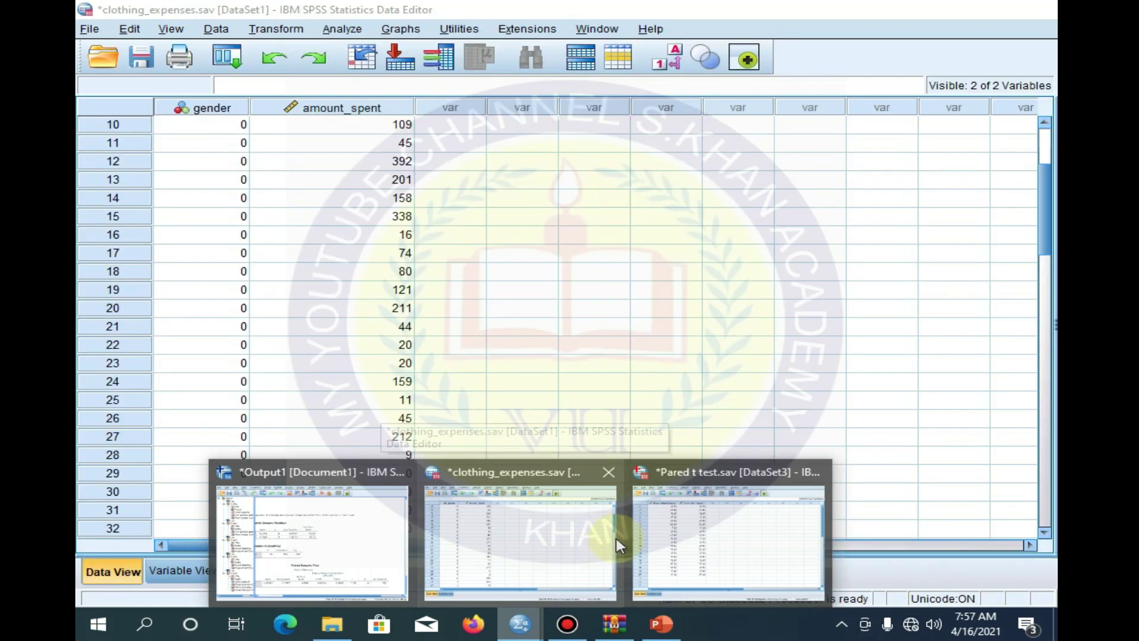
click(579, 545)
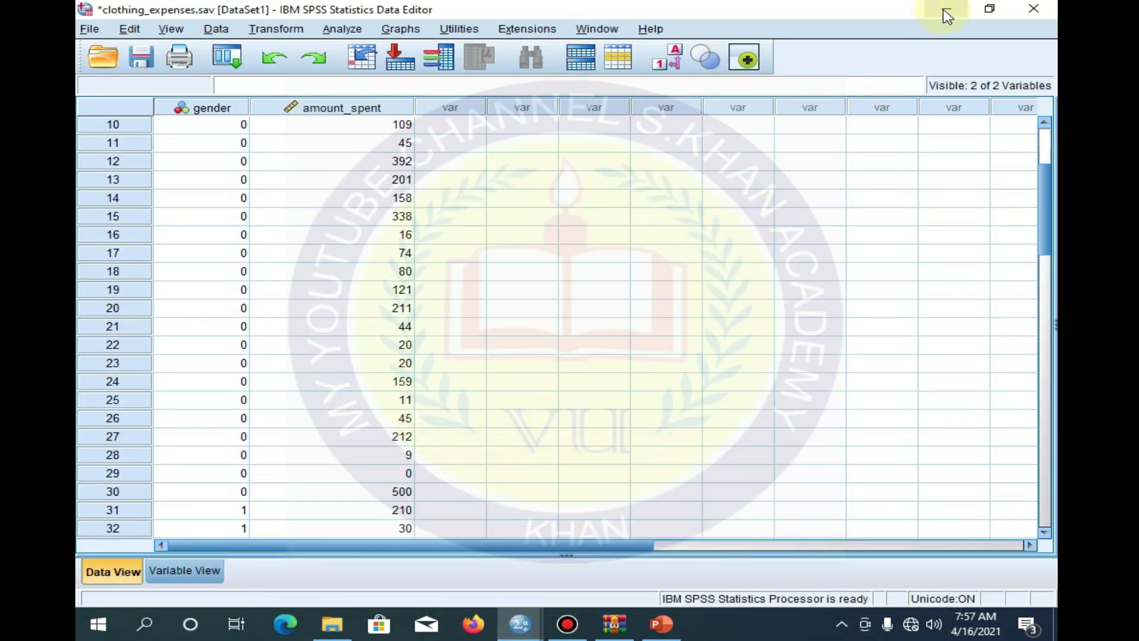
click(602, 631)
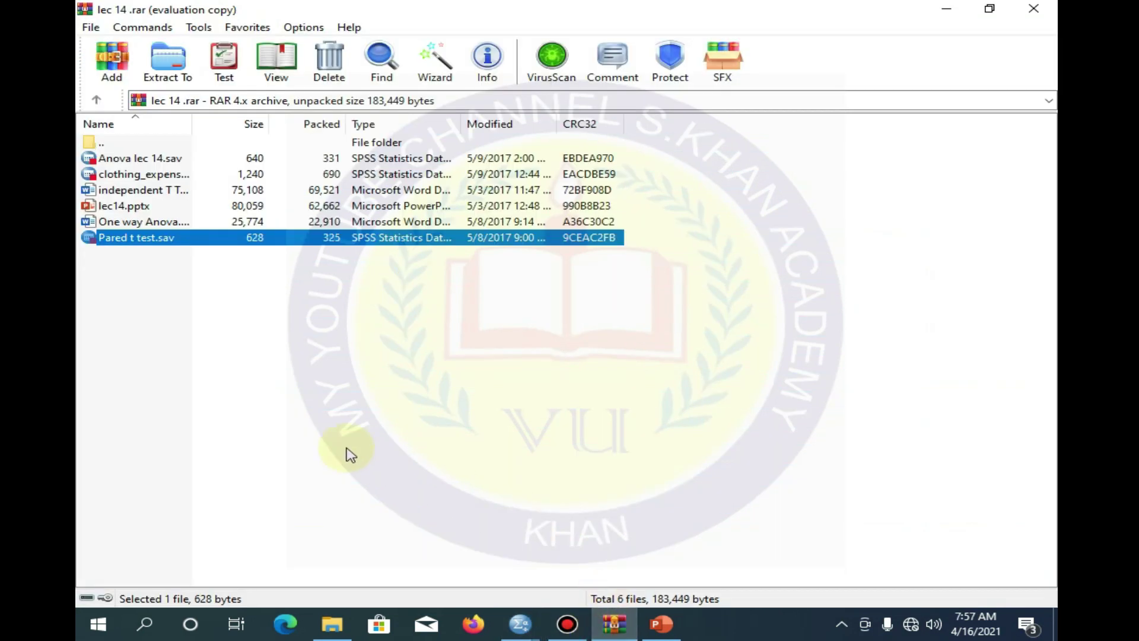
double_click(152, 242)
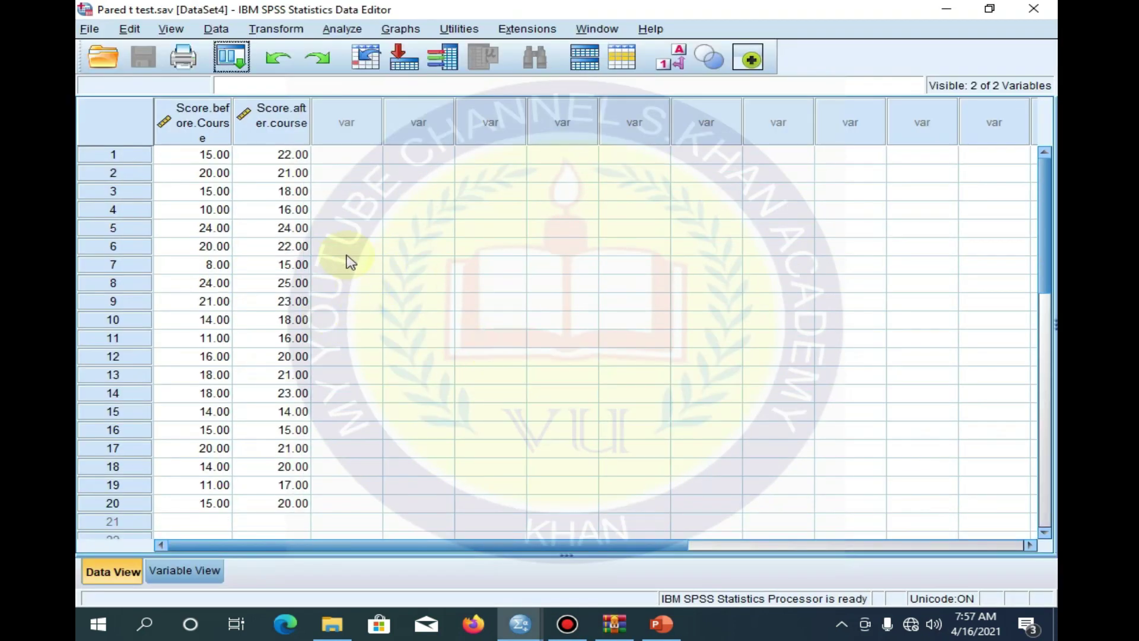
drag(311, 126, 380, 123)
drag(232, 121, 302, 126)
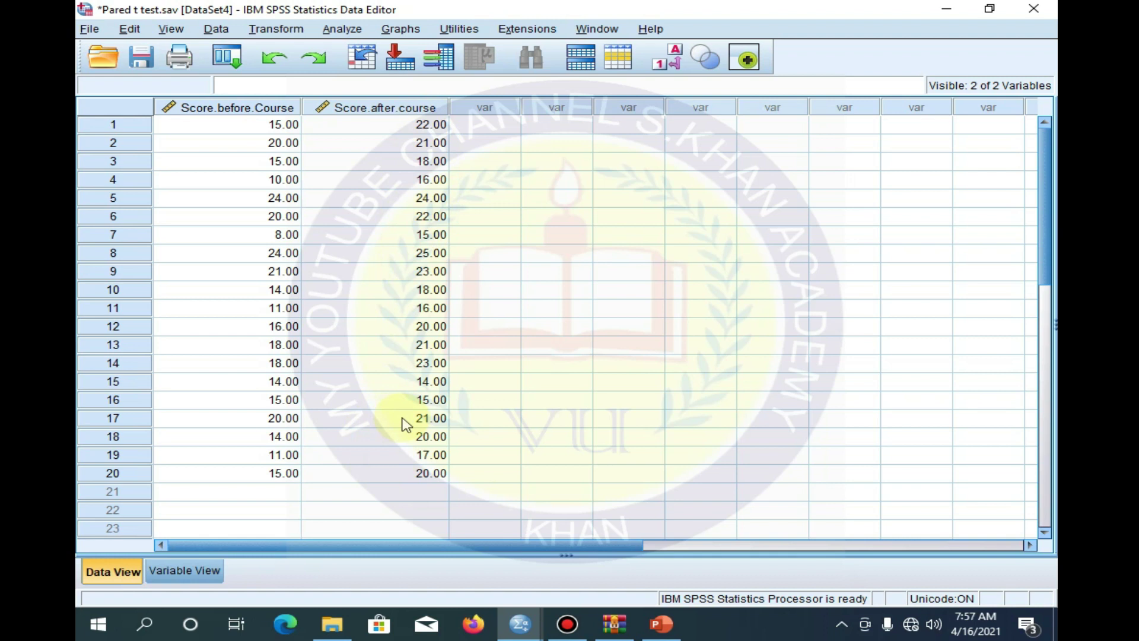
- Set up a Paired-Samples T Test with Score.before.Course and Score.after.course as the first pair
click(344, 31)
mouse_move(411, 131)
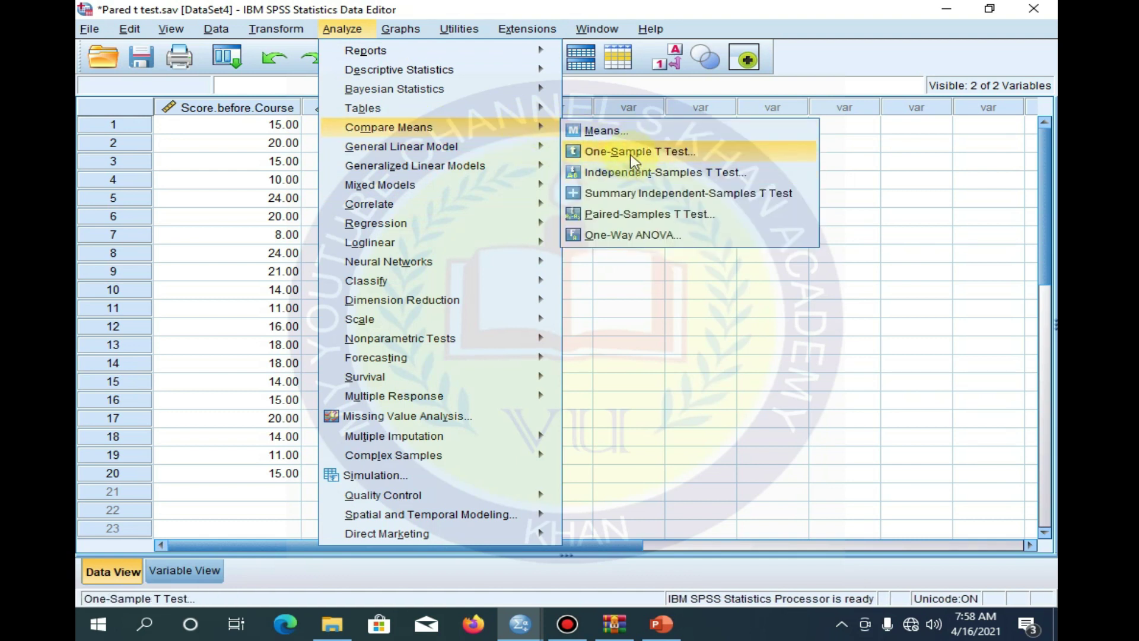
click(658, 220)
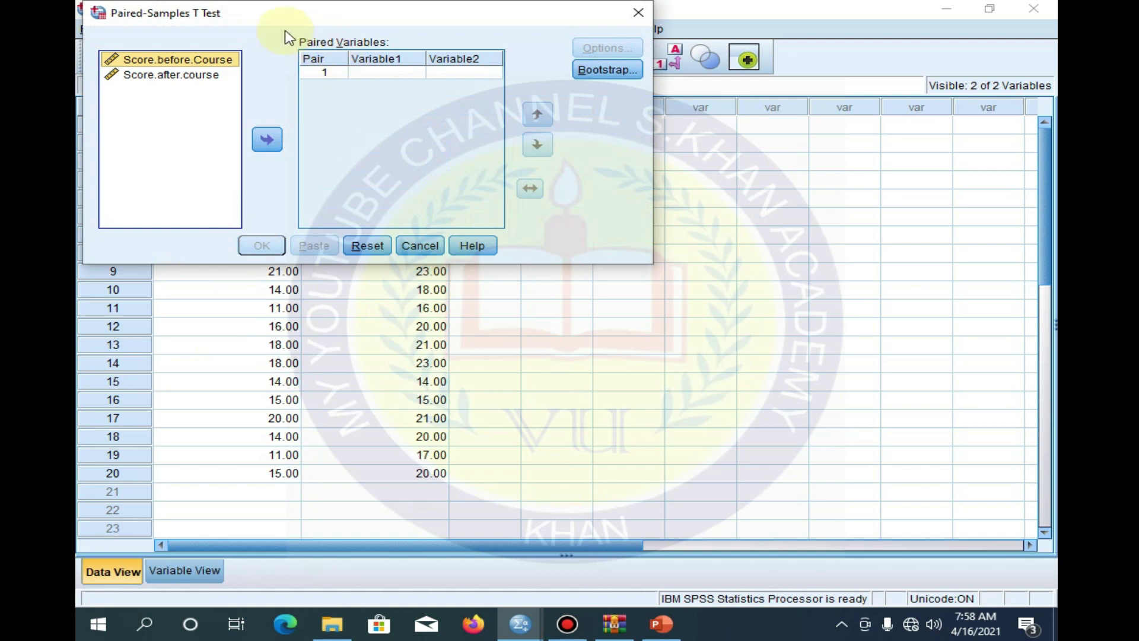
drag(285, 18, 468, 152)
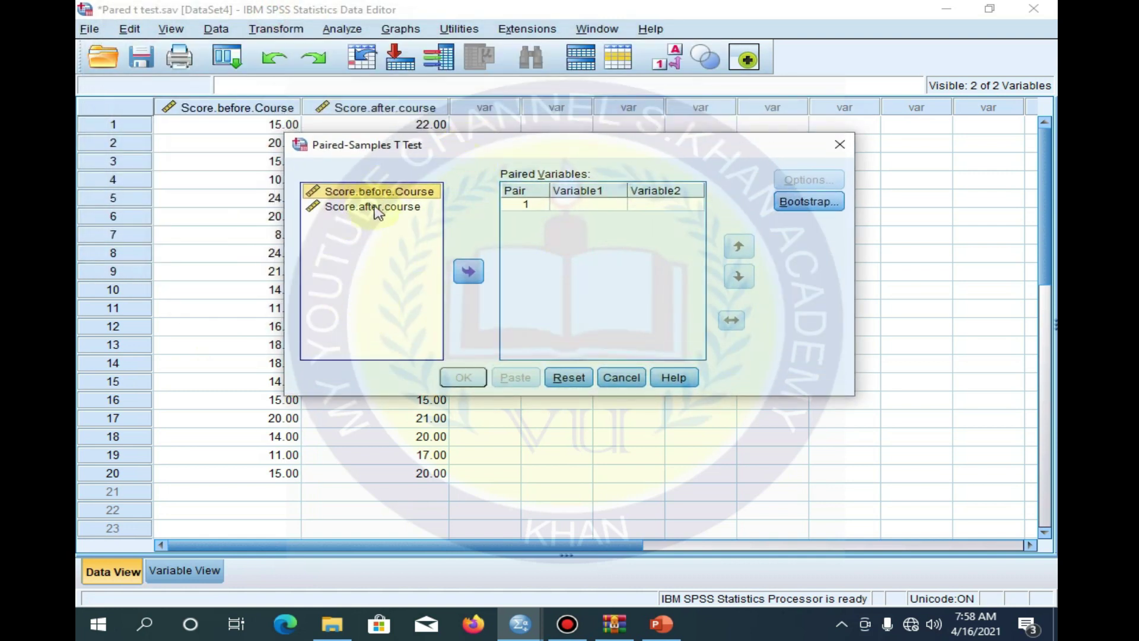
click(470, 272)
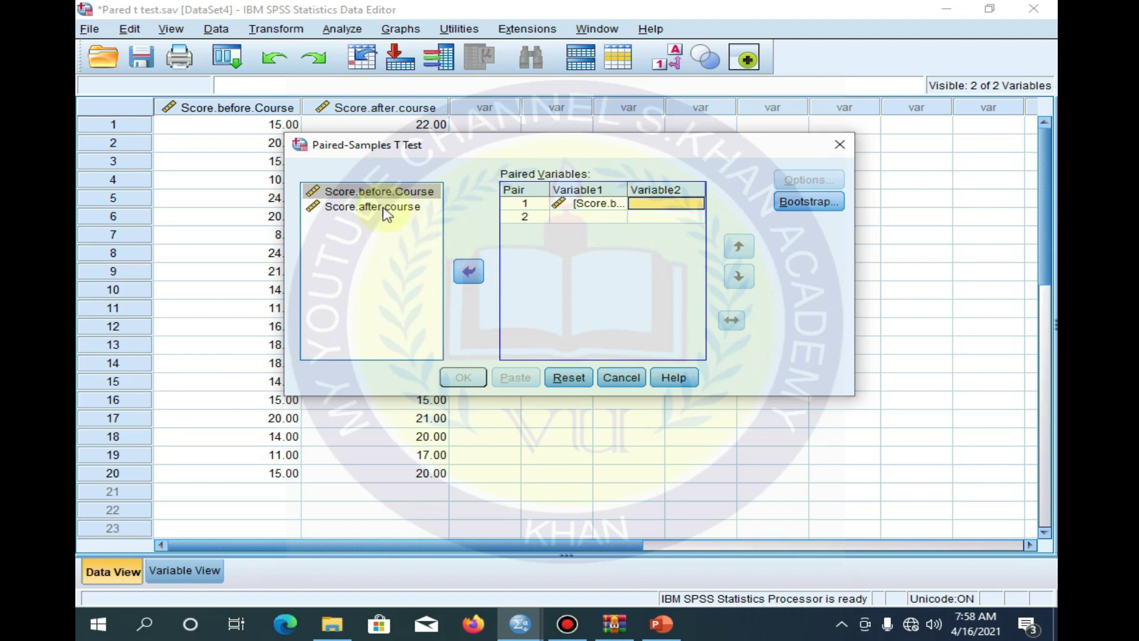
click(384, 208)
click(470, 273)
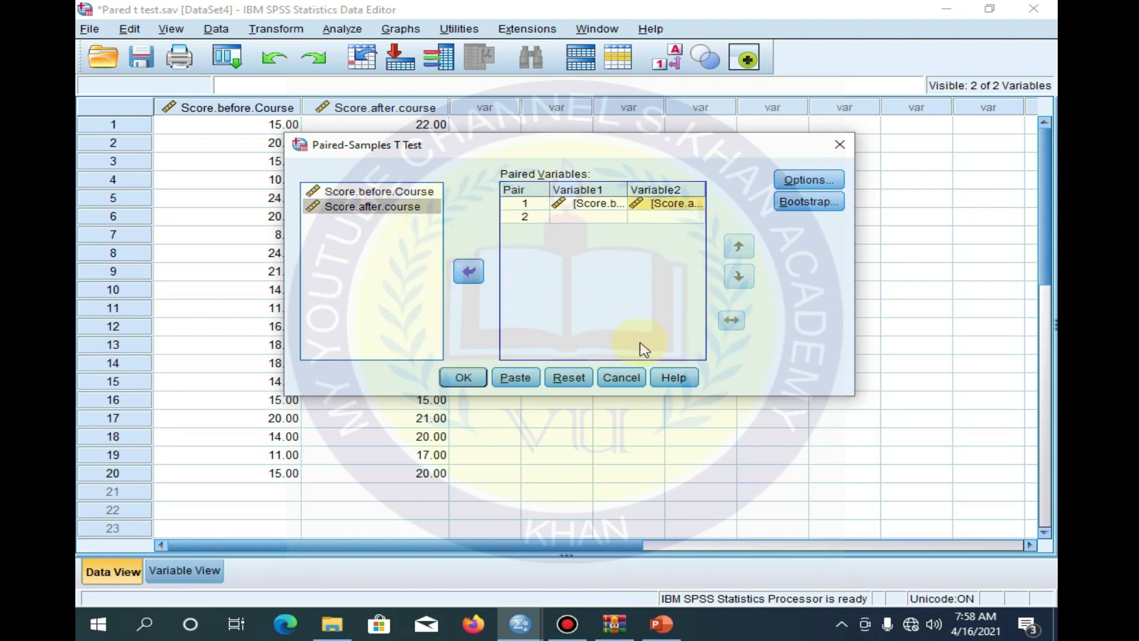
- Run the Paired-Samples T Test with a 95% confidence interval and examine its output tables
click(808, 180)
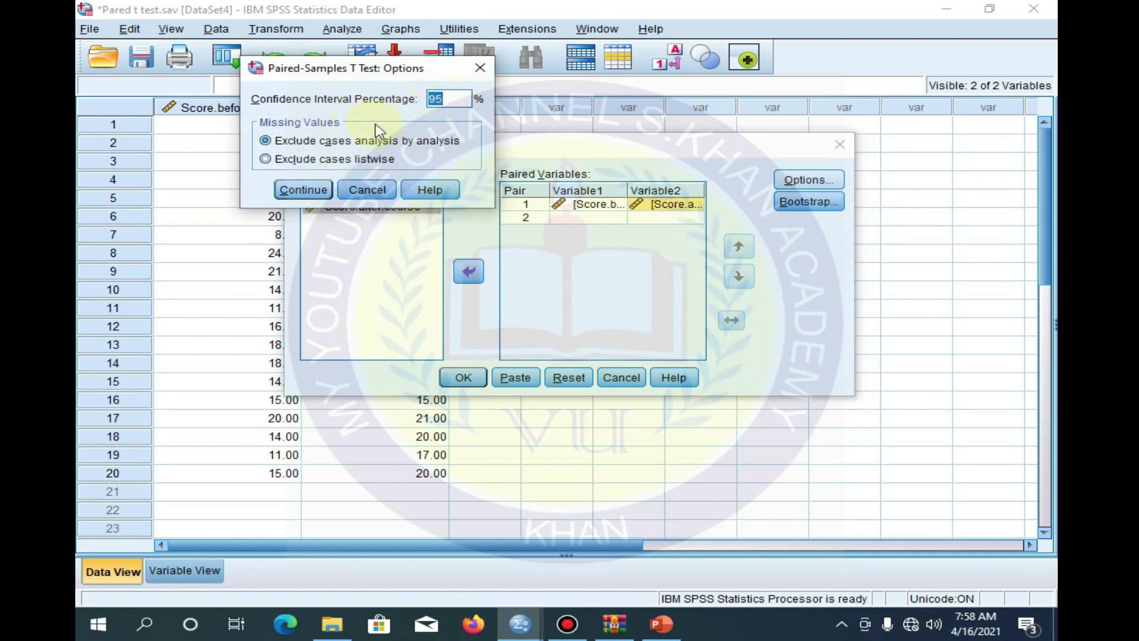
click(303, 190)
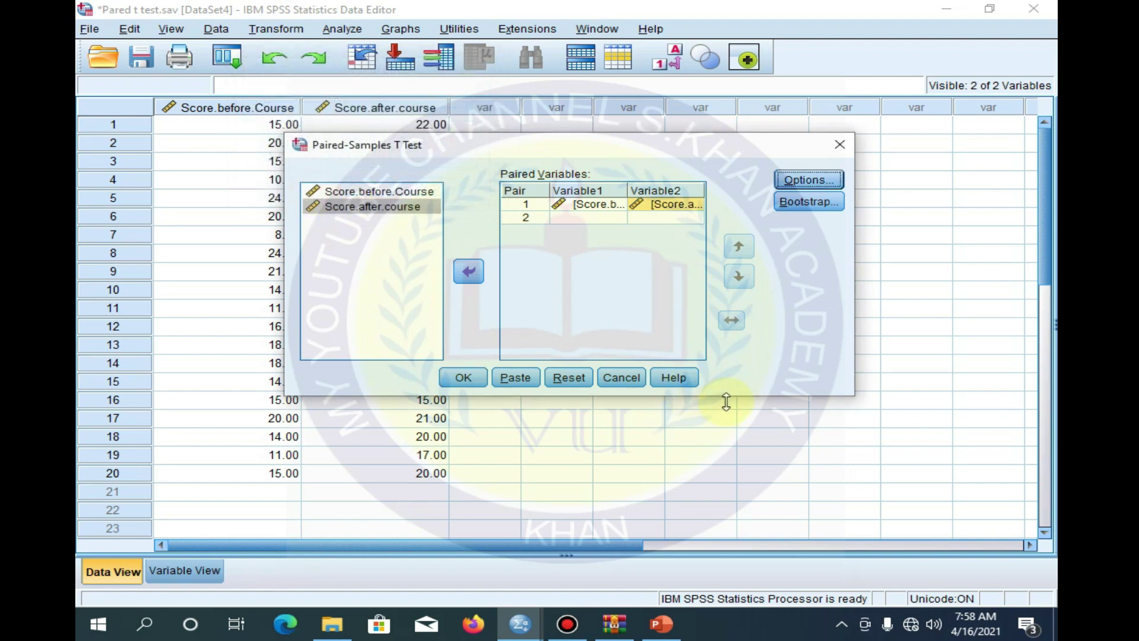
click(464, 378)
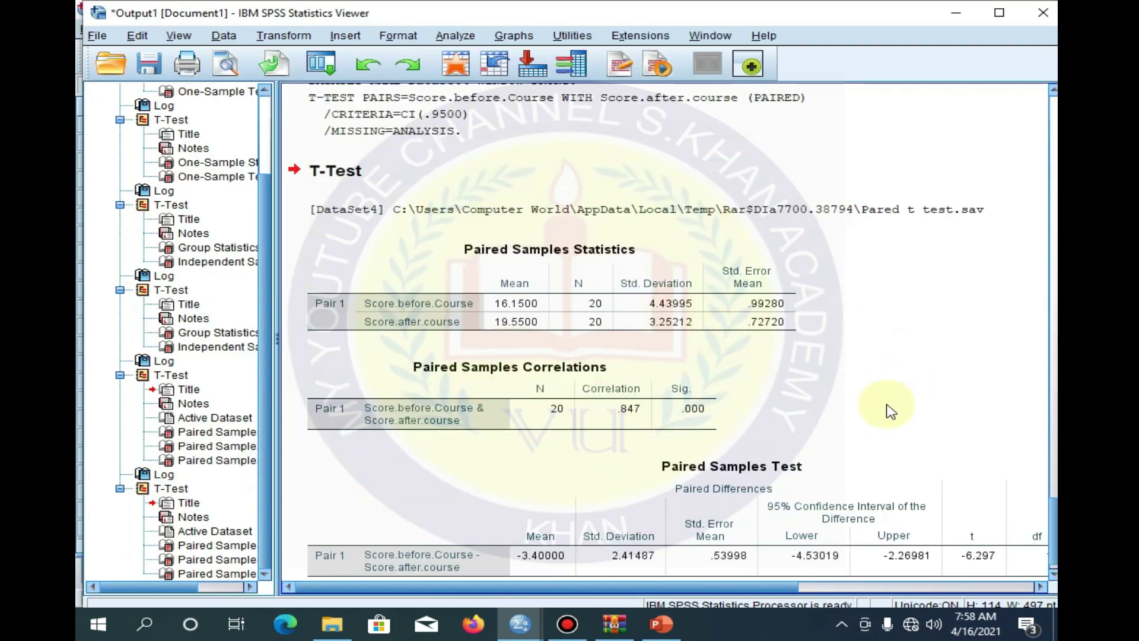
scroll(700, 364, down, 1)
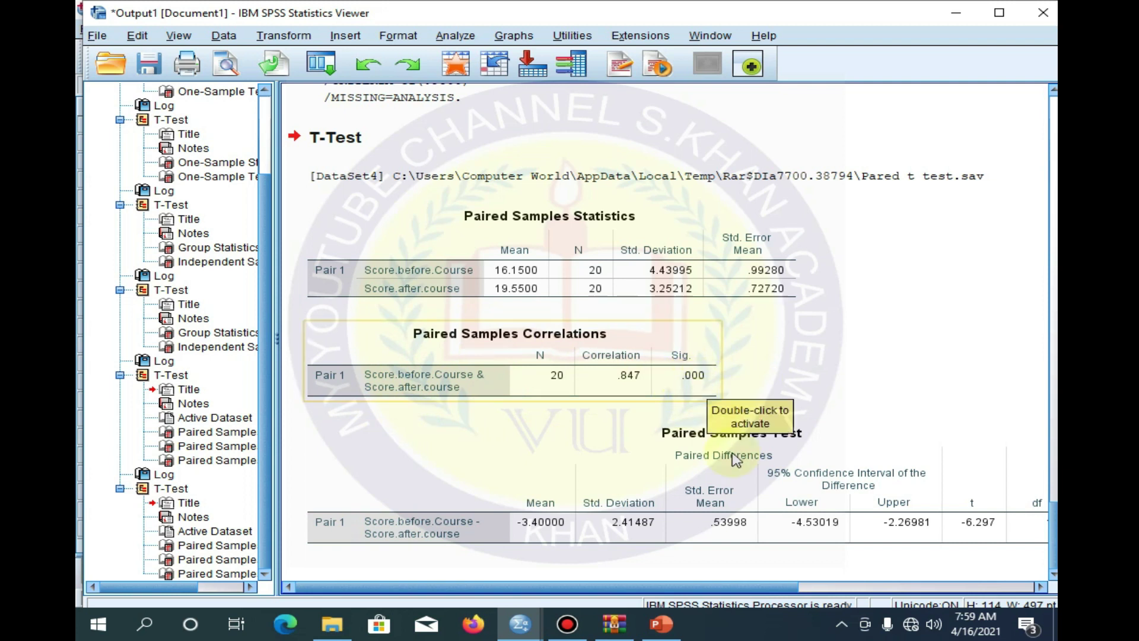
drag(672, 590, 817, 589)
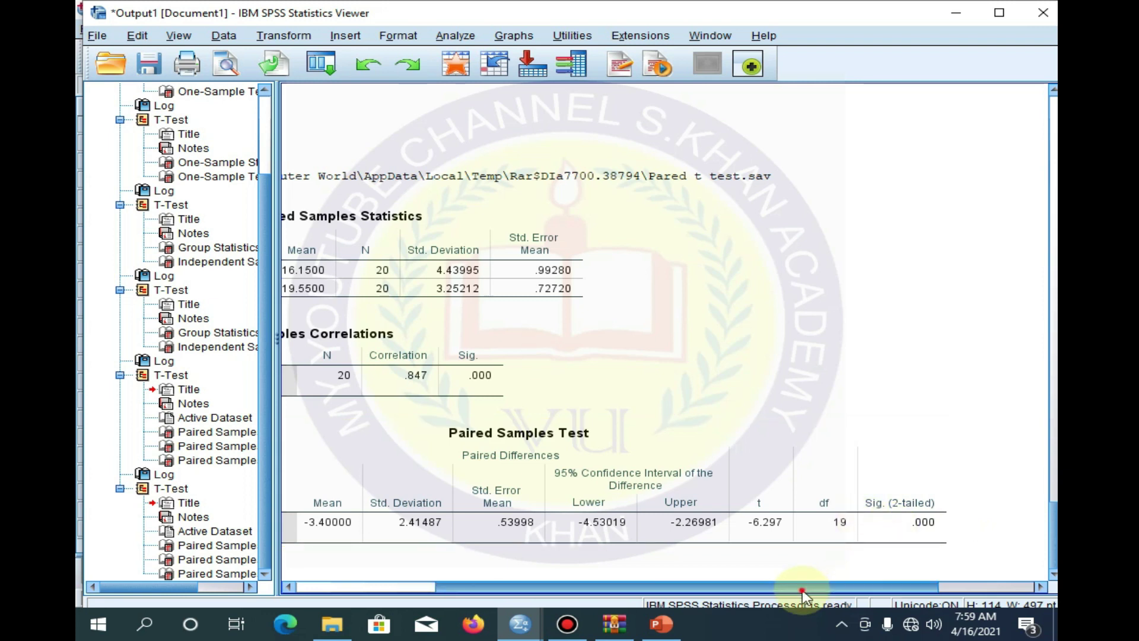
- Examine the full width of the Paired Samples Test table, from the mean difference and confidence interval to t, df and significance
scroll(721, 598, left, 5)
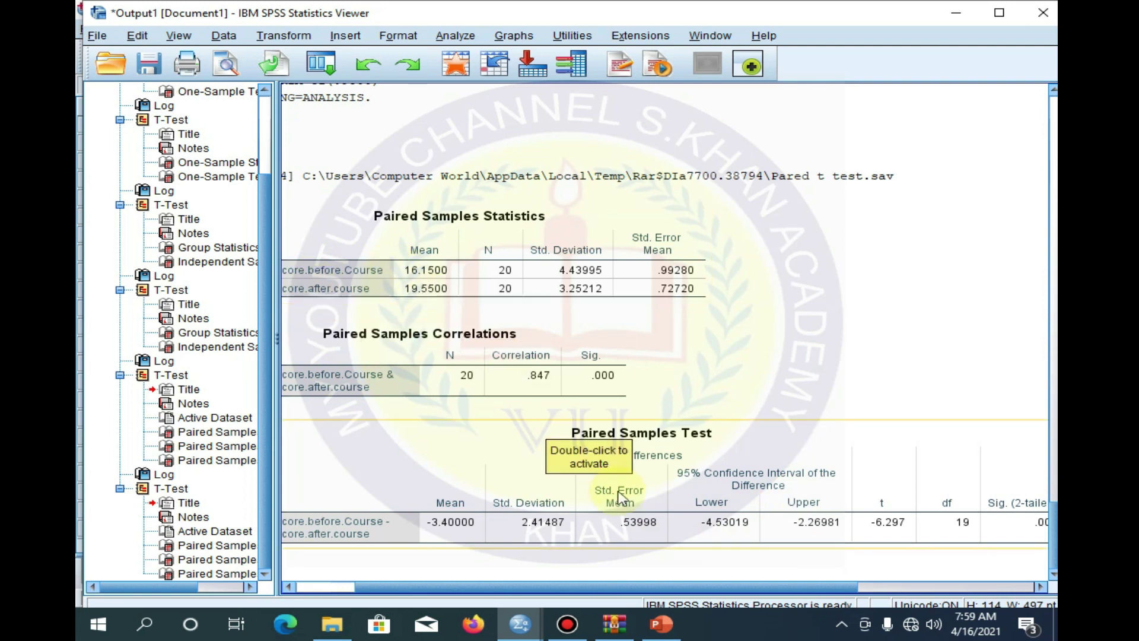
drag(585, 591, 604, 591)
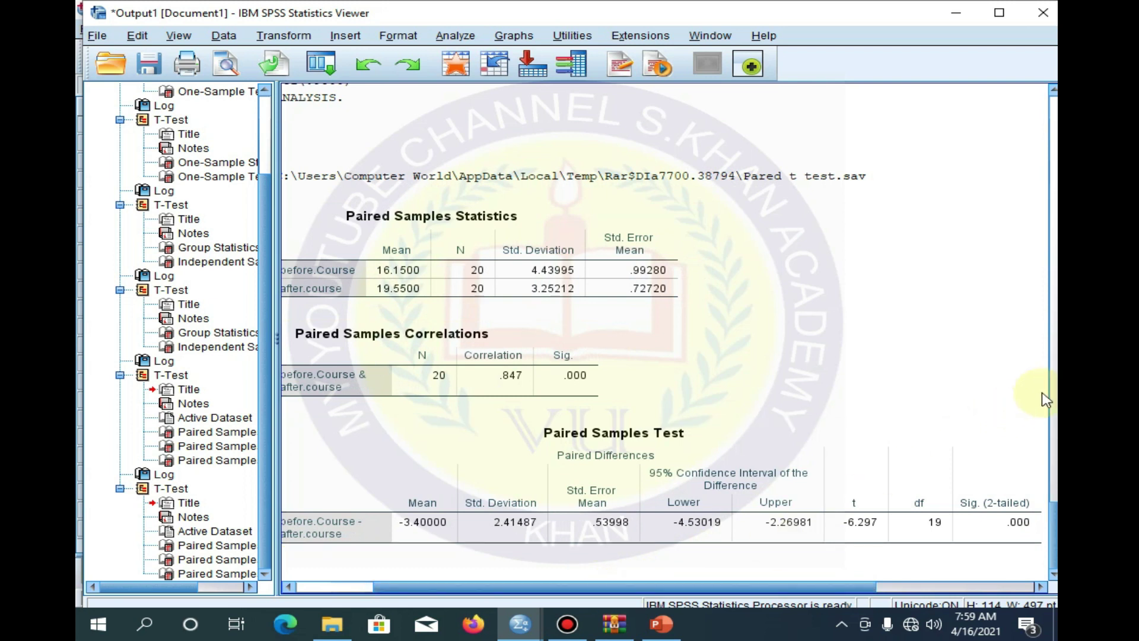
click(724, 587)
drag(725, 591, 775, 590)
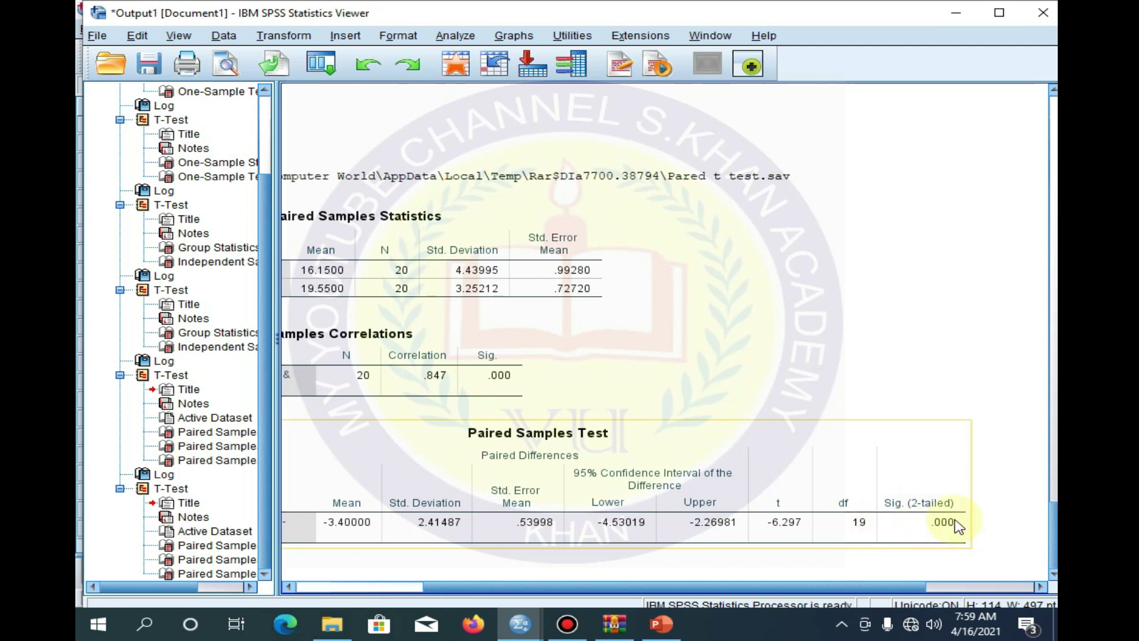
drag(725, 589, 635, 588)
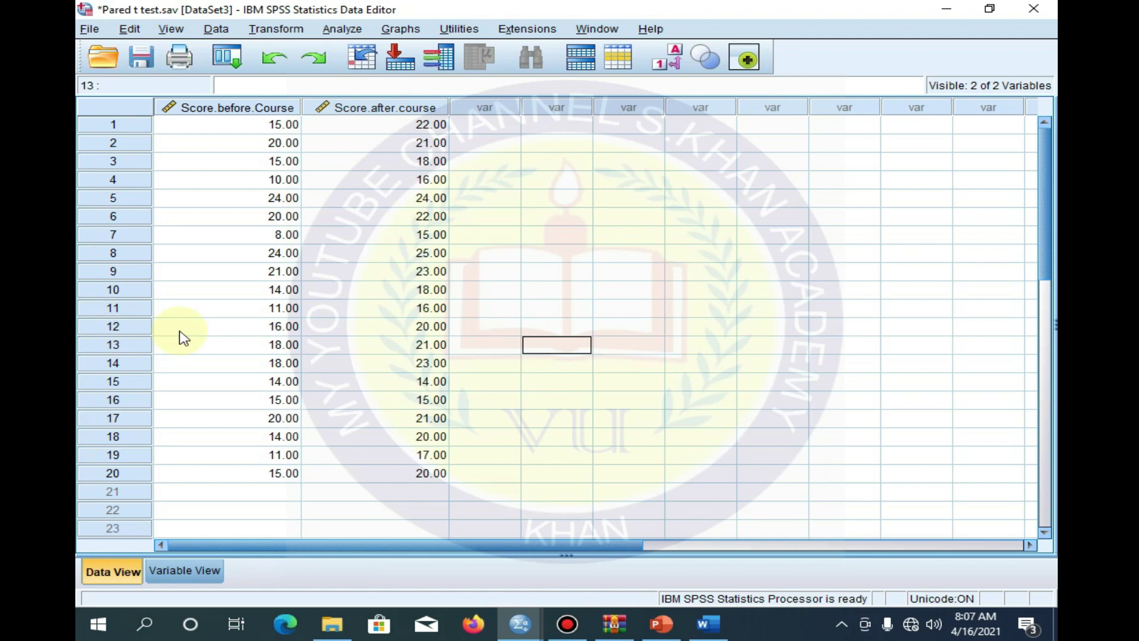
- Switch to the One way Anova document in Word and read the problem statement, the three groups' test scores and the calculation table
click(708, 624)
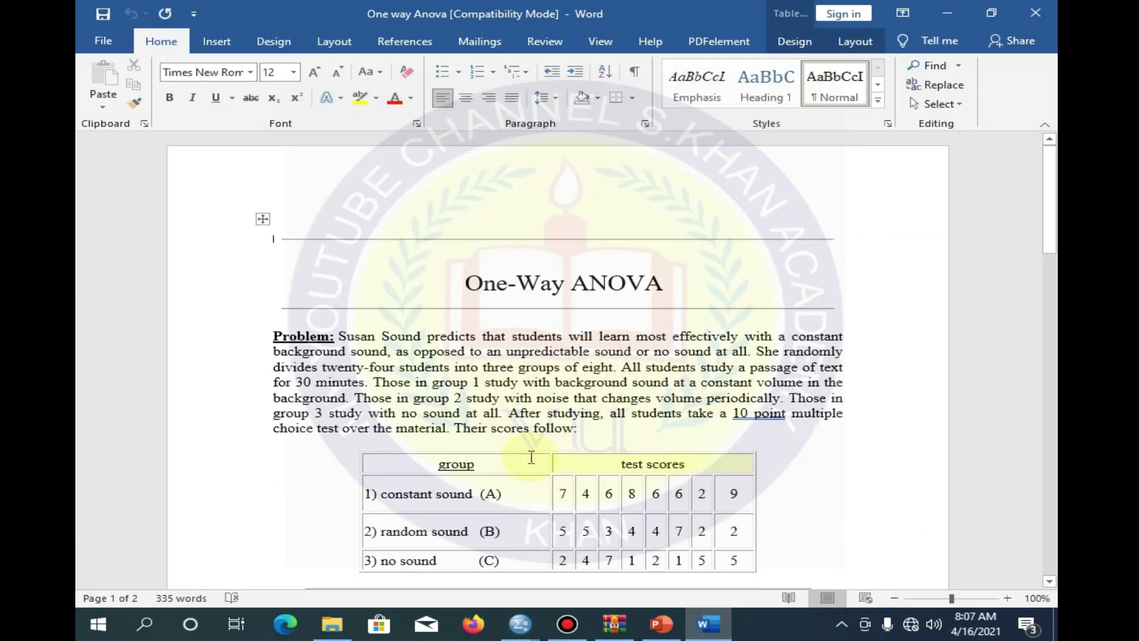
scroll(566, 426, down, 2)
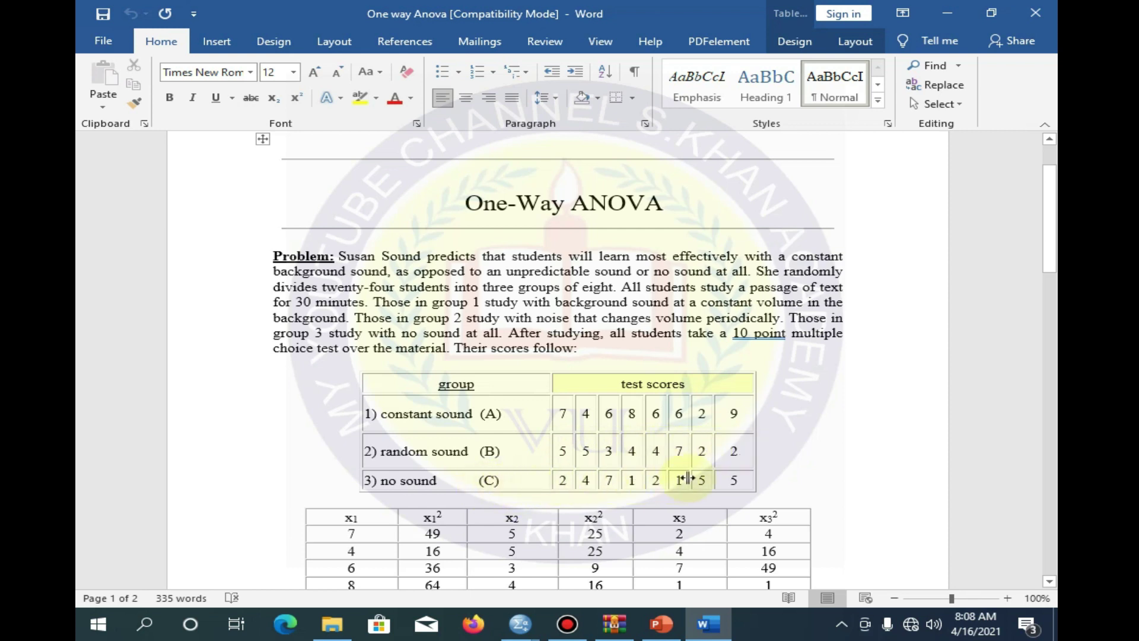
scroll(525, 470, down, 3)
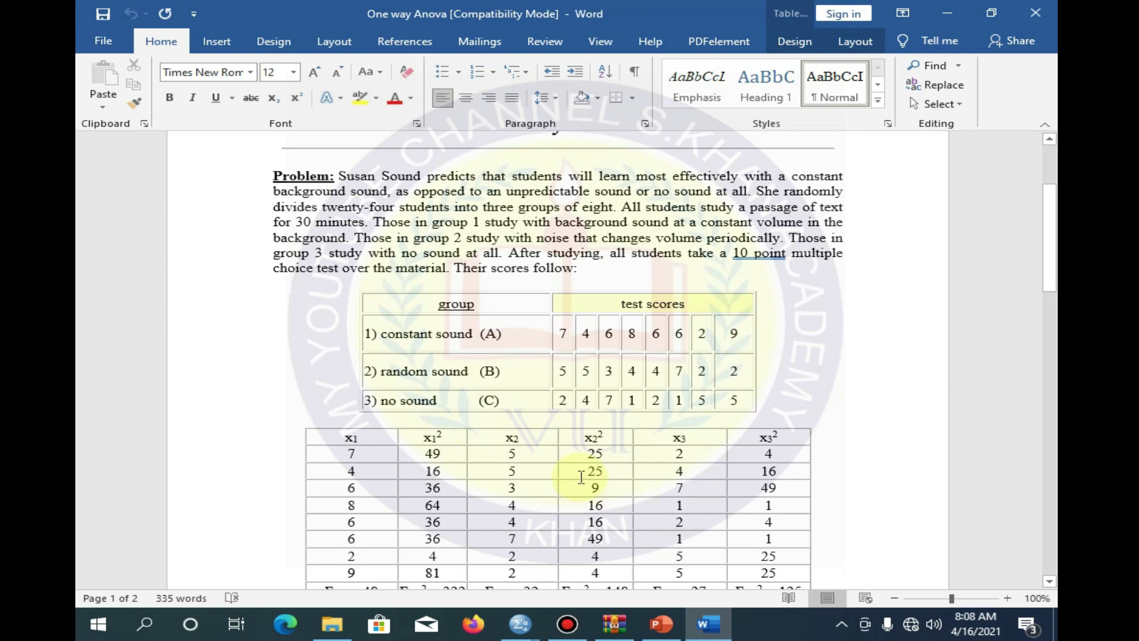
scroll(582, 477, down, 1)
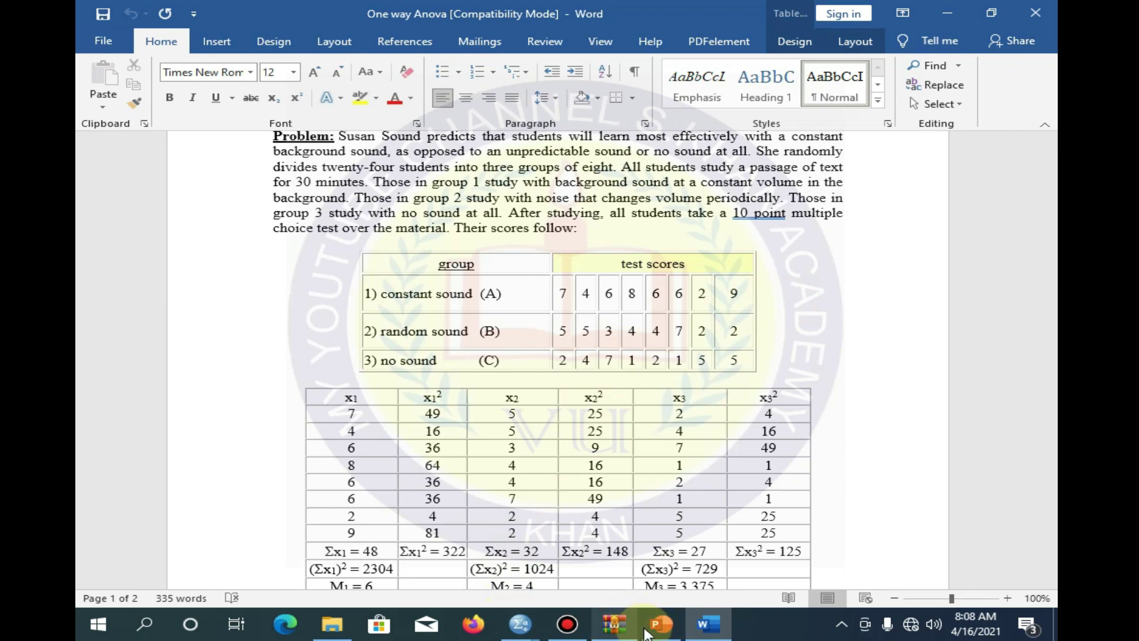
- Switch to the Anova lec 14.sav data set in SPSS and look over its Response and Factor columns
click(520, 625)
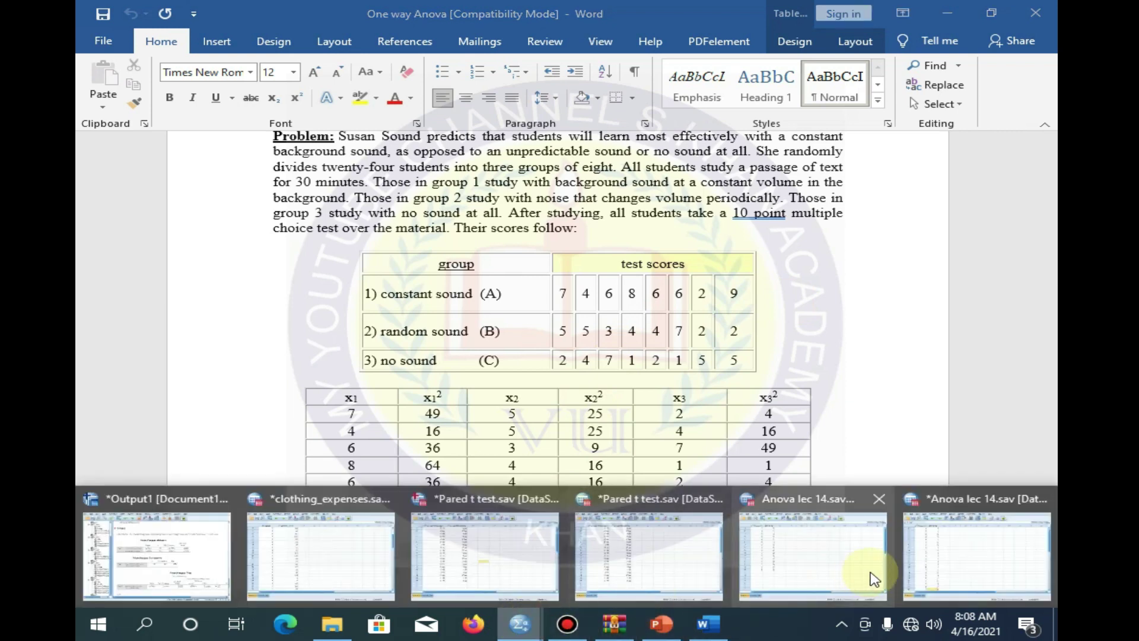
click(874, 579)
click(461, 351)
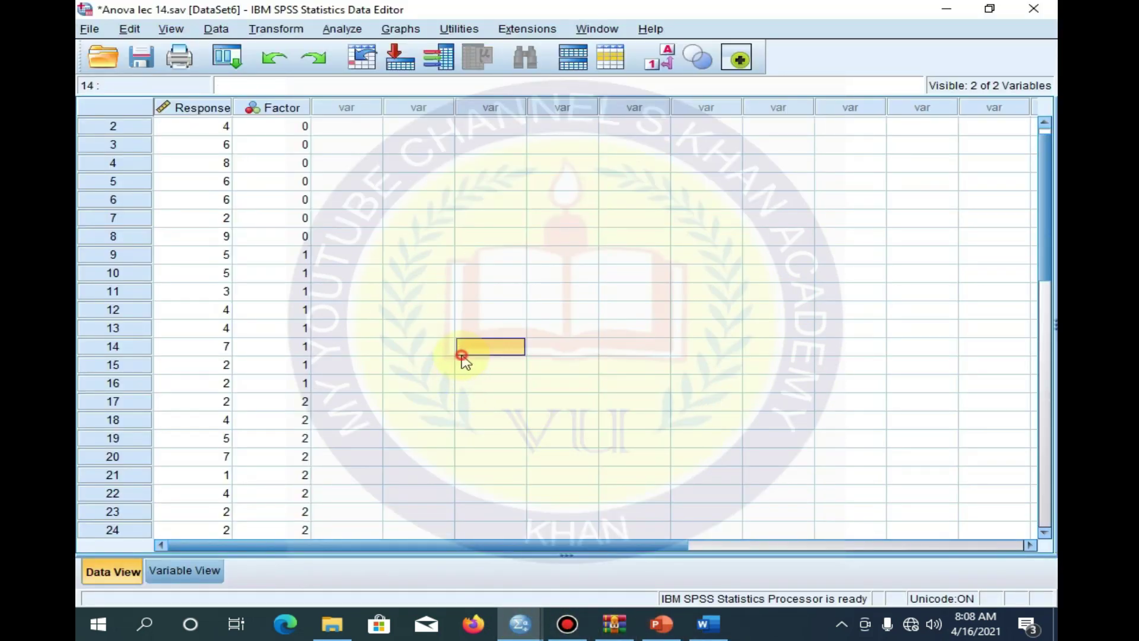
click(412, 286)
scroll(445, 275, up, 1)
scroll(431, 269, down, 3)
scroll(422, 267, up, 3)
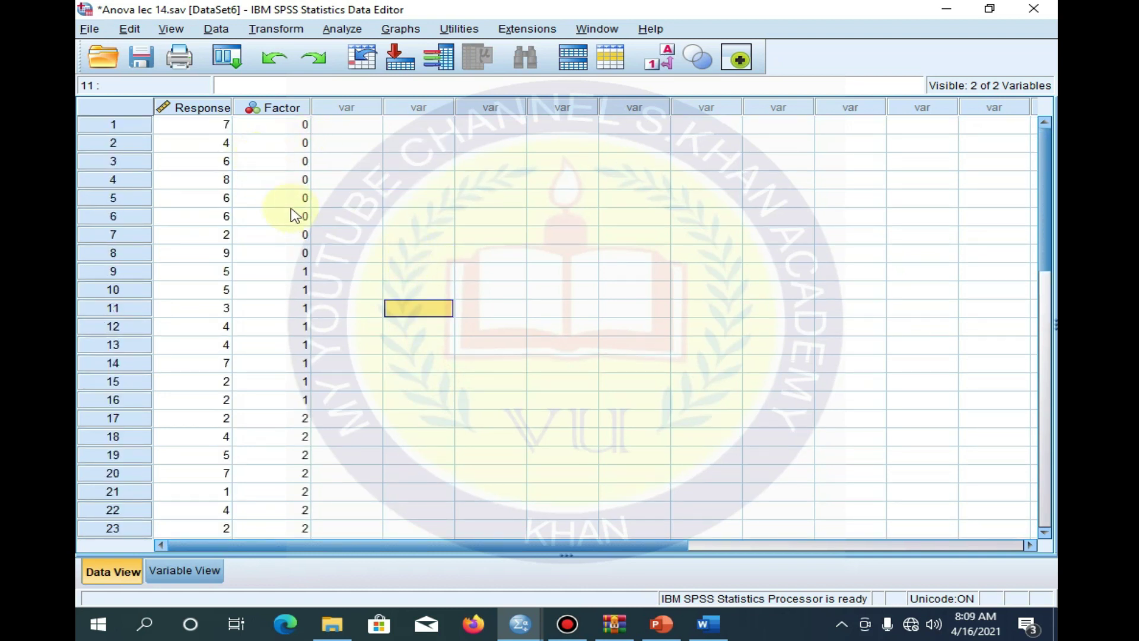
- Show value labels to check the groups in the Factor column, and switch back to the numeric codes
click(665, 62)
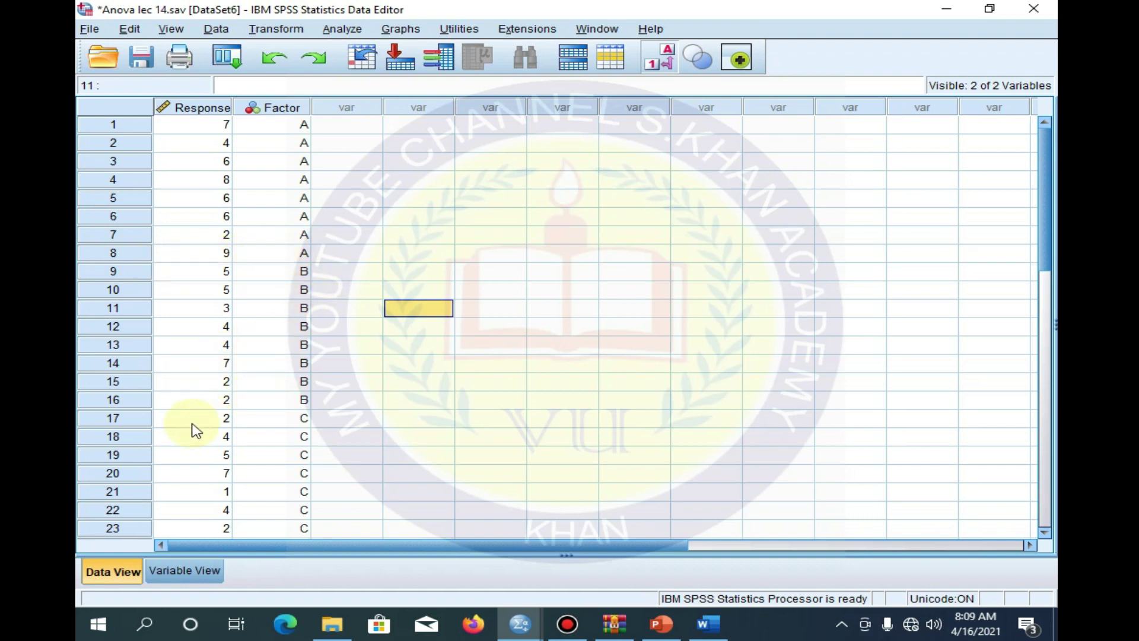
scroll(363, 450, down, 1)
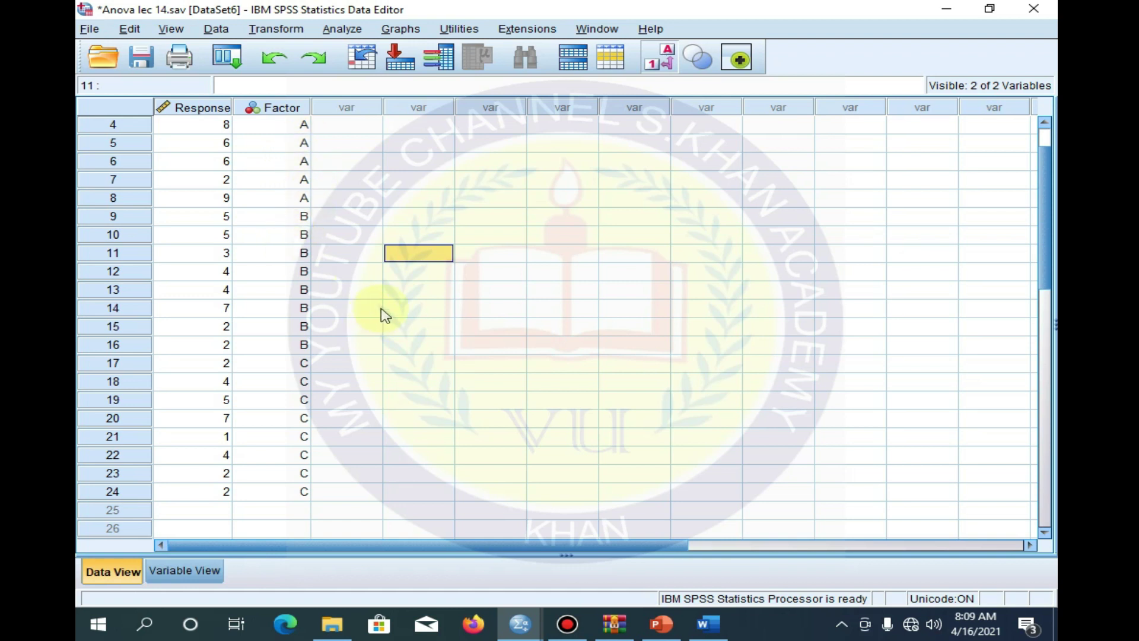
click(658, 57)
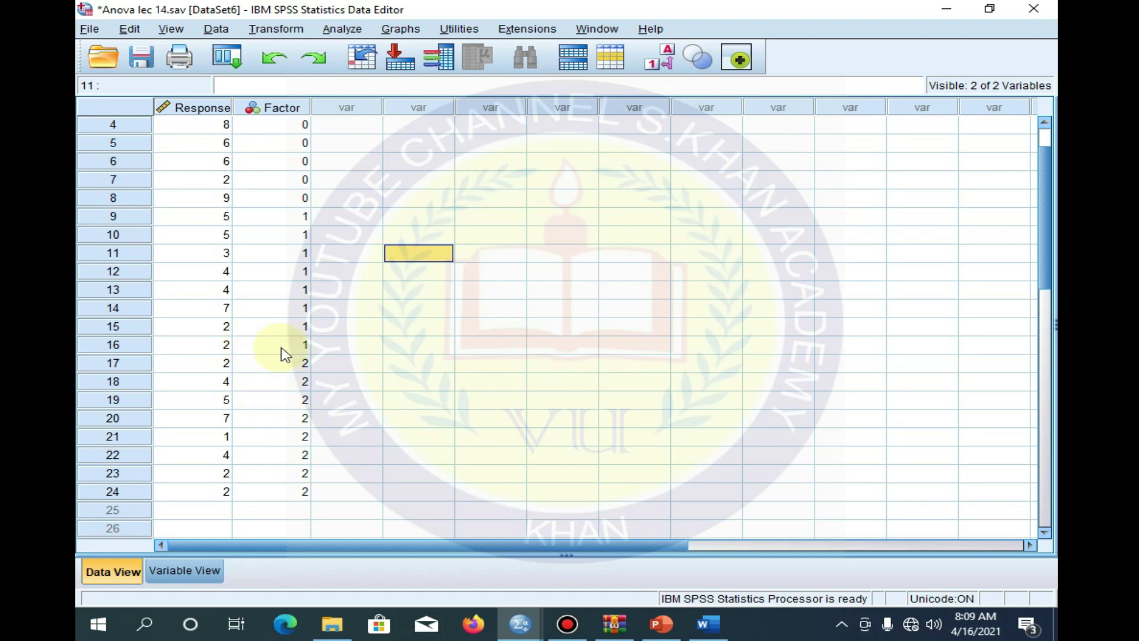
- Set up a One-Way ANOVA with Response as the dependent variable and Factor as the factor
click(343, 30)
mouse_move(373, 129)
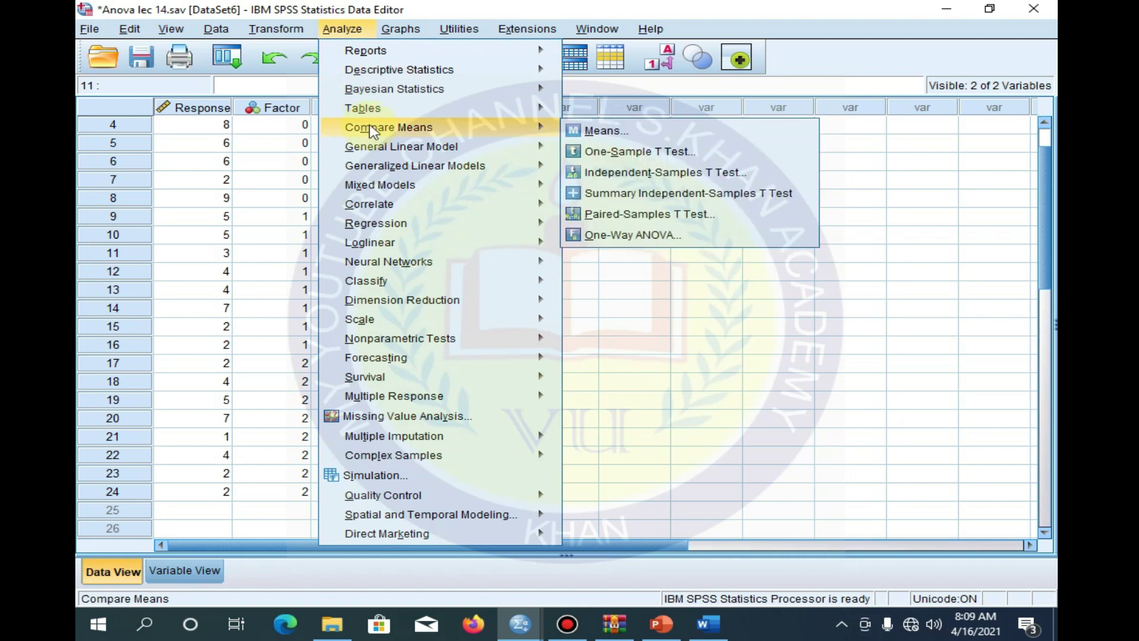
mouse_move(541, 146)
mouse_move(517, 129)
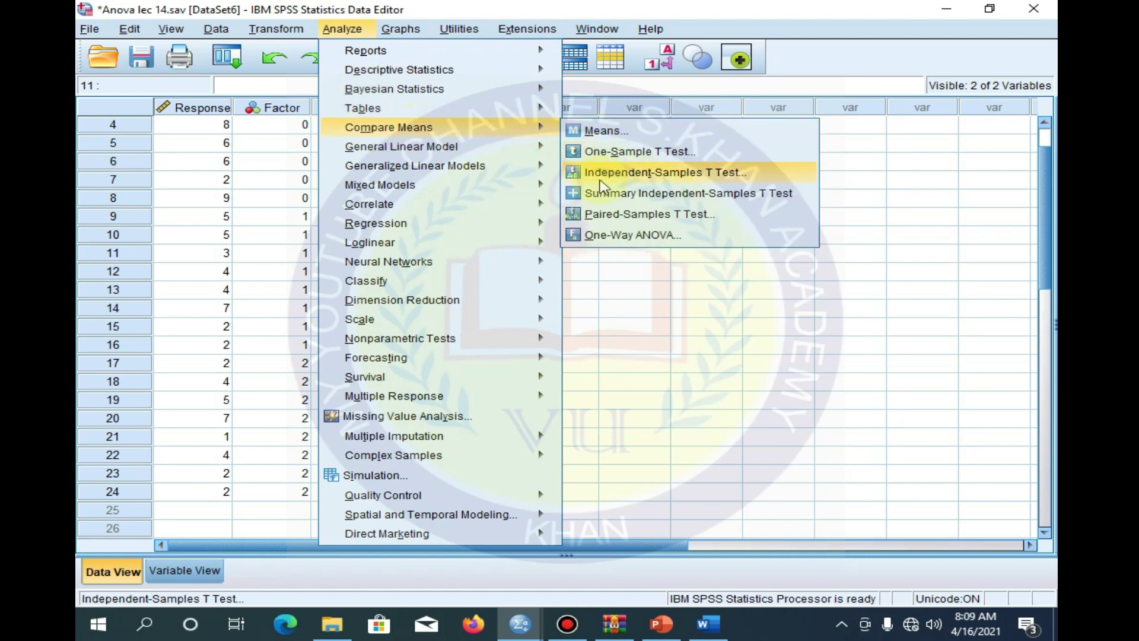
click(613, 236)
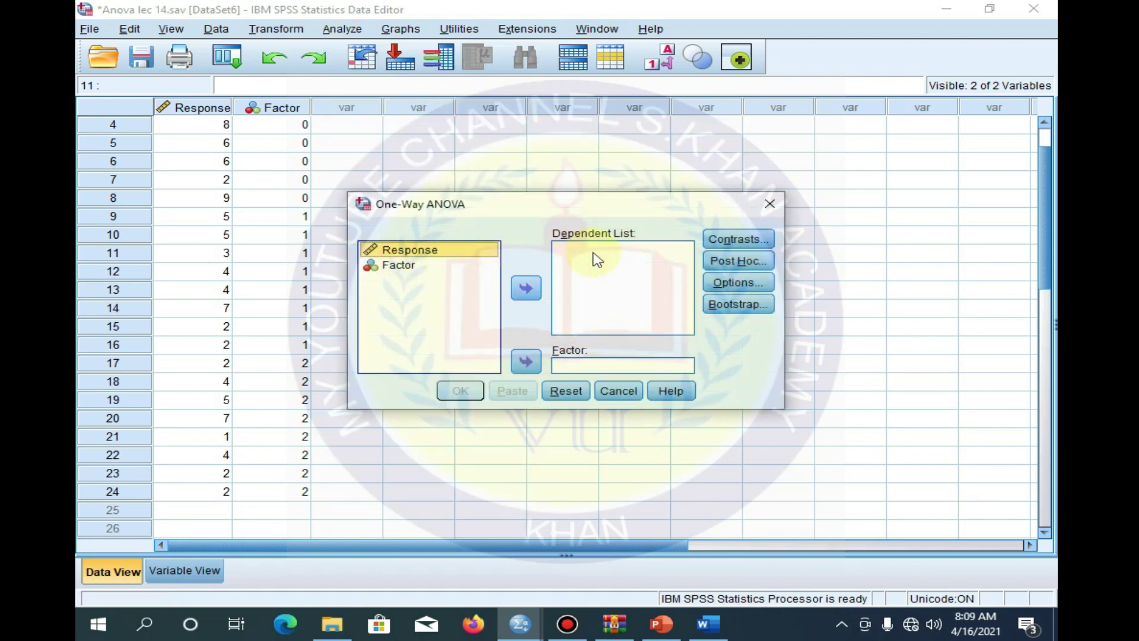
click(525, 290)
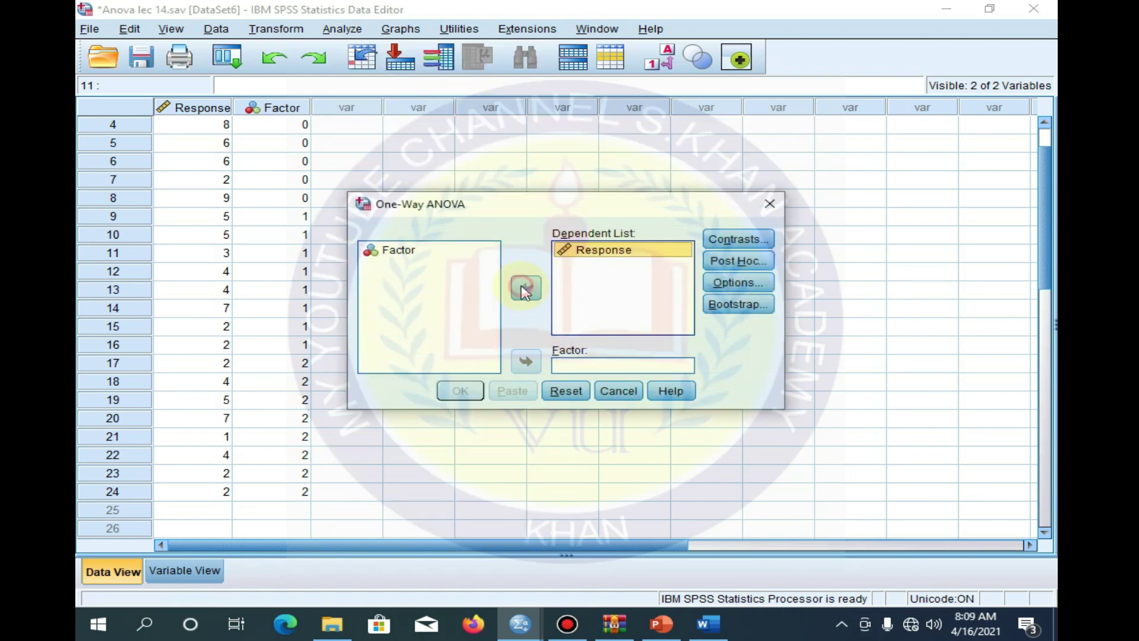
click(407, 252)
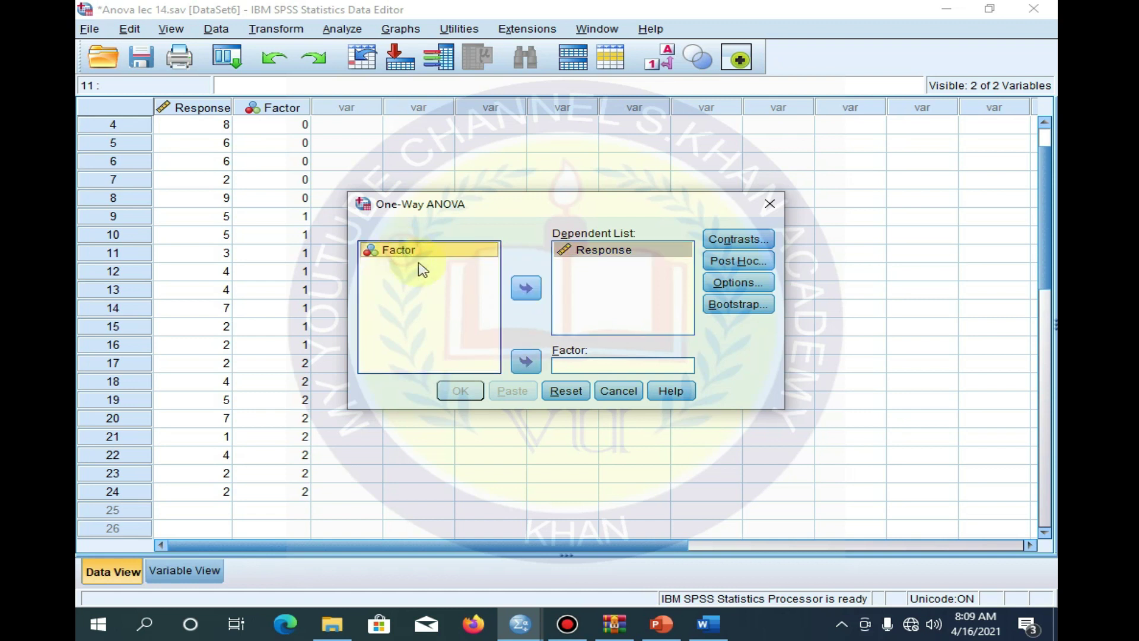
click(527, 362)
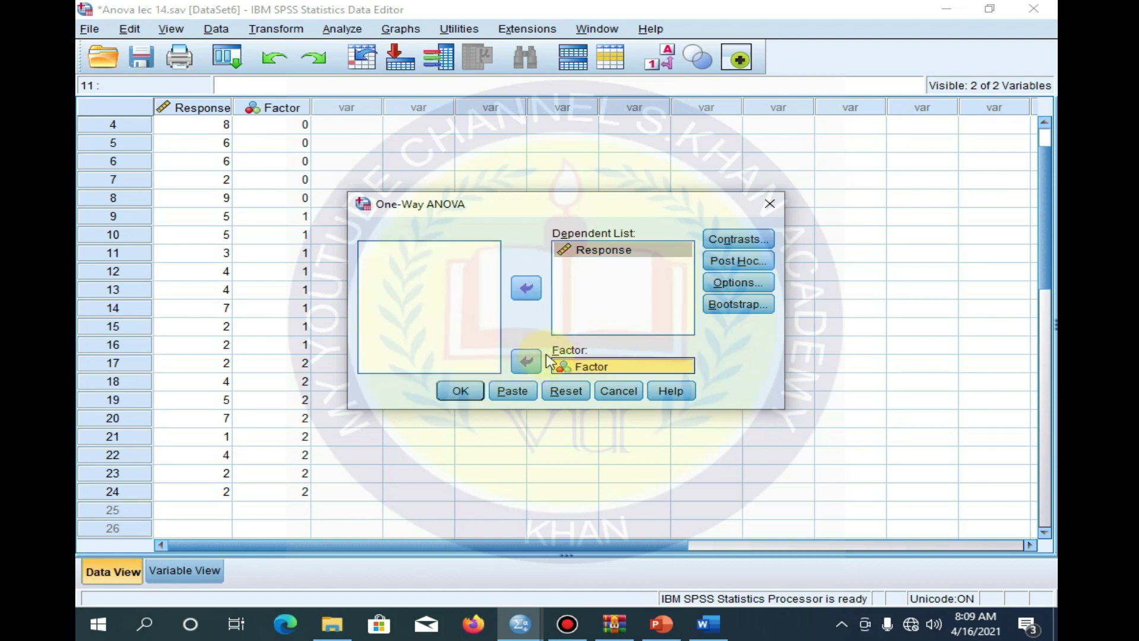
- Run the One-Way ANOVA without any optional statistics and examine the ANOVA table for Response
click(736, 285)
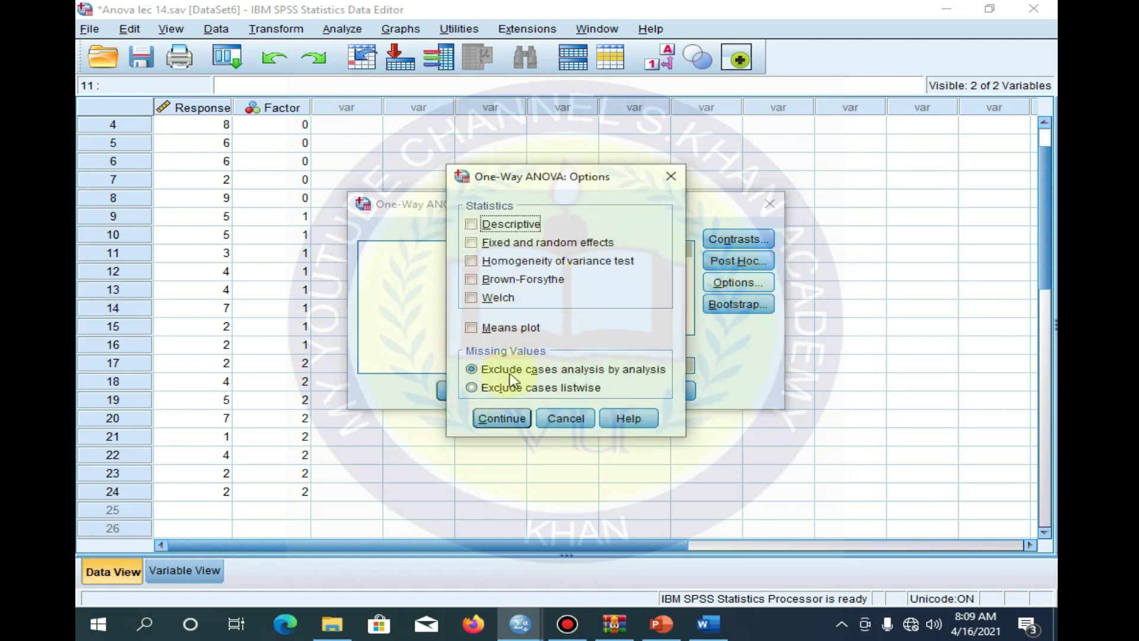
click(671, 178)
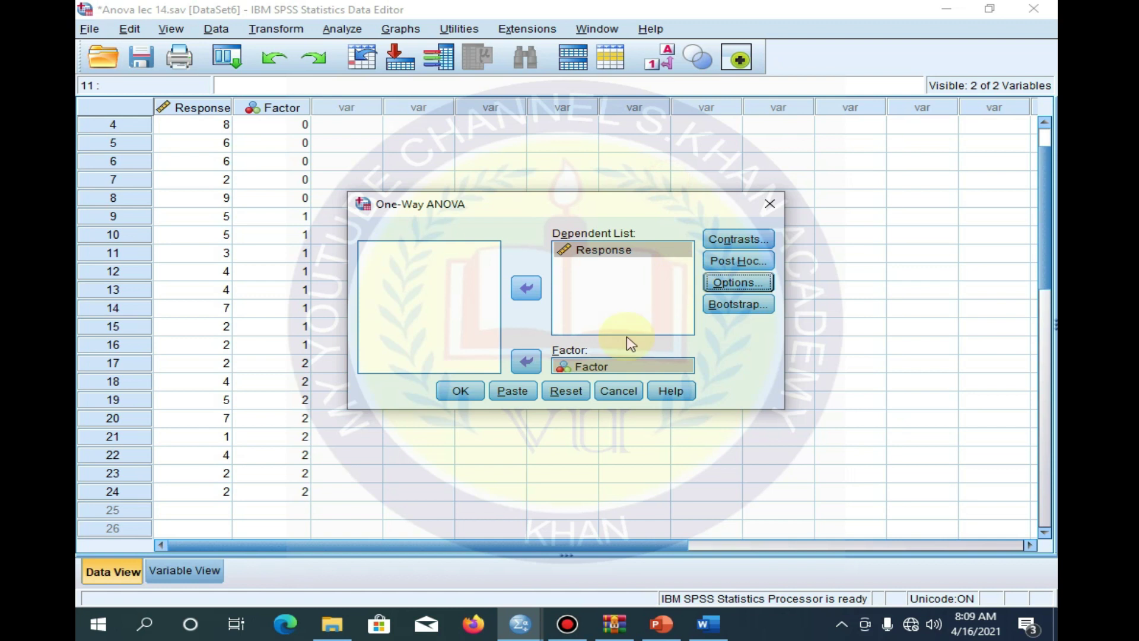
click(462, 393)
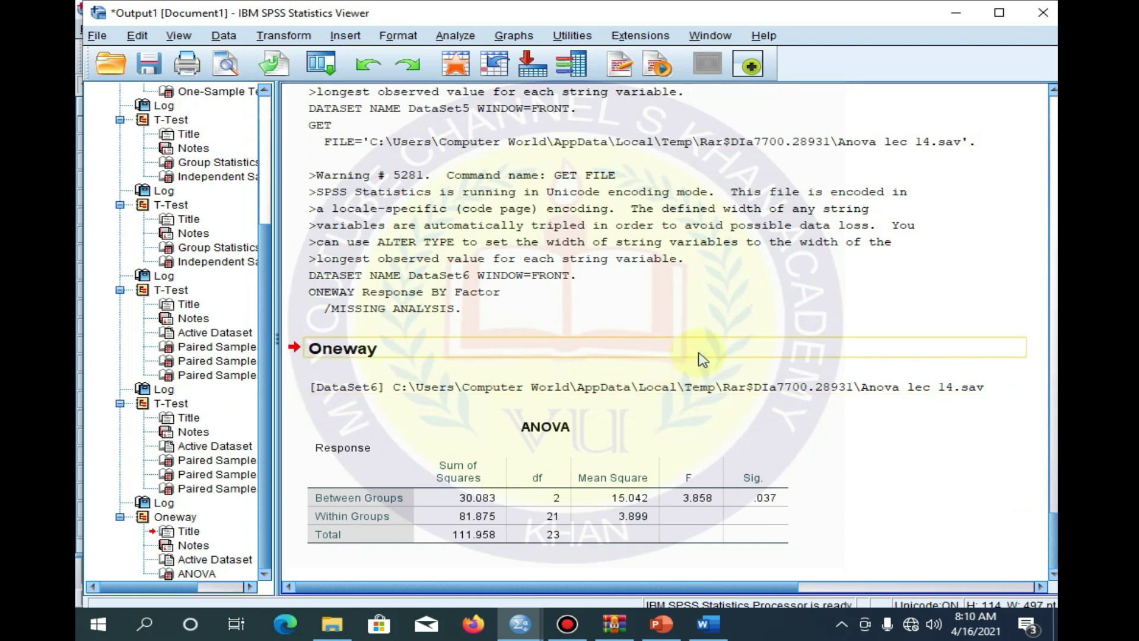
click(549, 528)
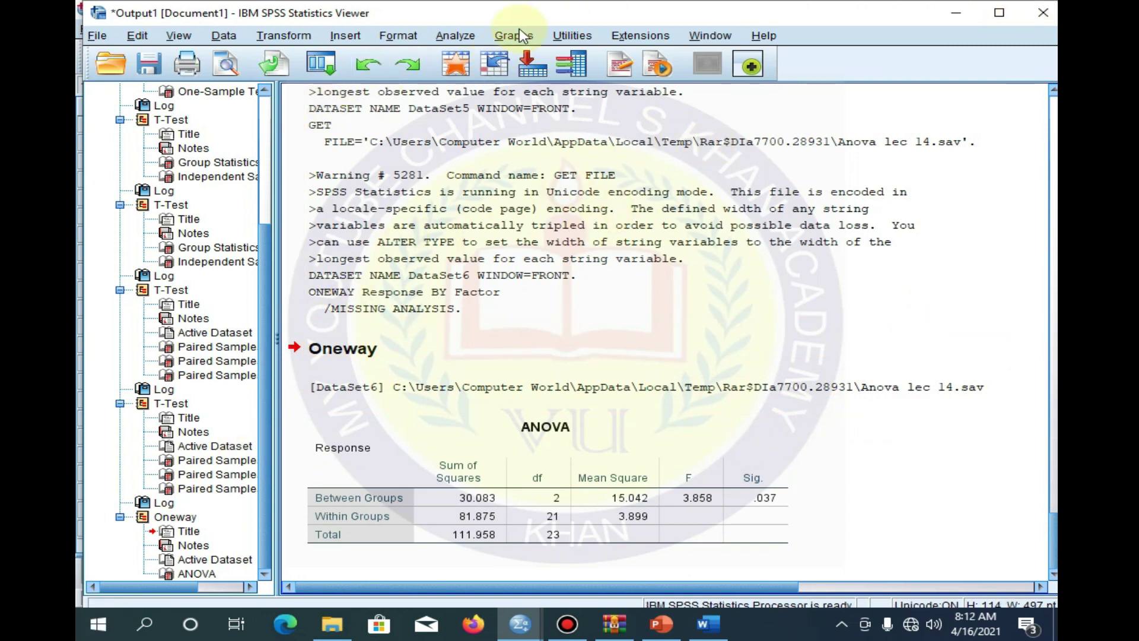
- Rerun the One-Way ANOVA of Response by Factor with Descriptive statistics included and examine the Descriptives and ANOVA tables
click(471, 39)
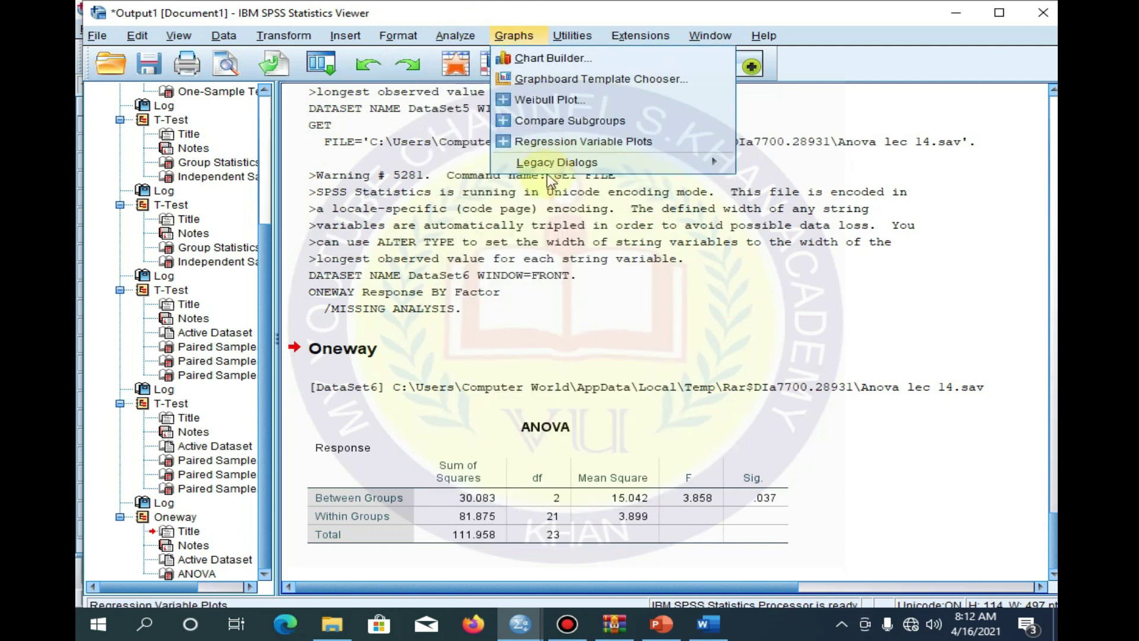
mouse_move(522, 134)
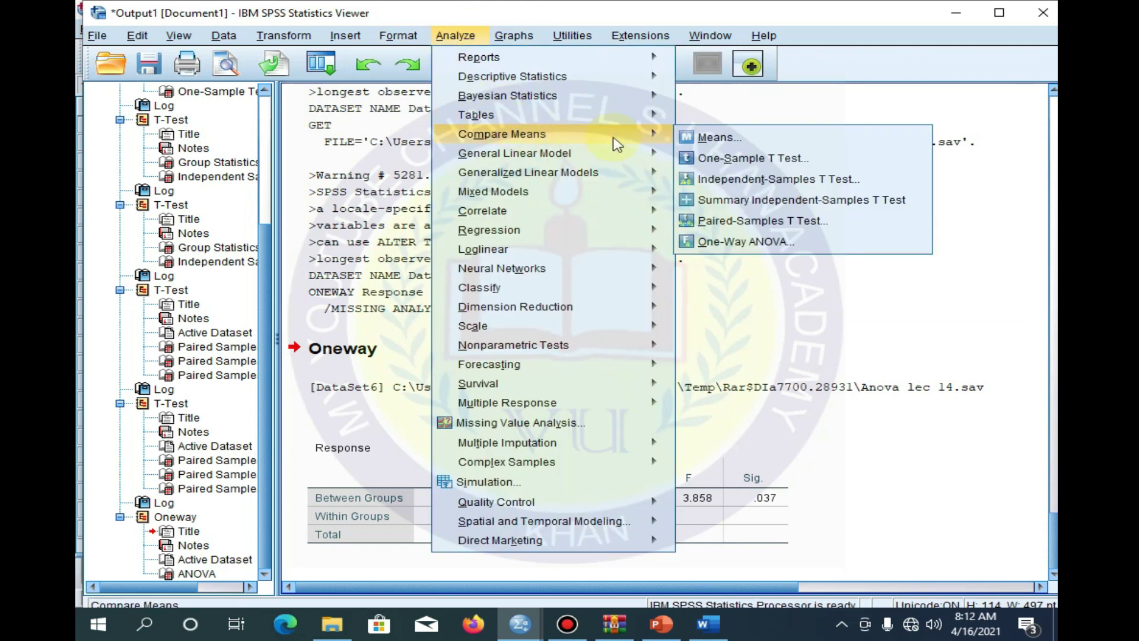
click(742, 241)
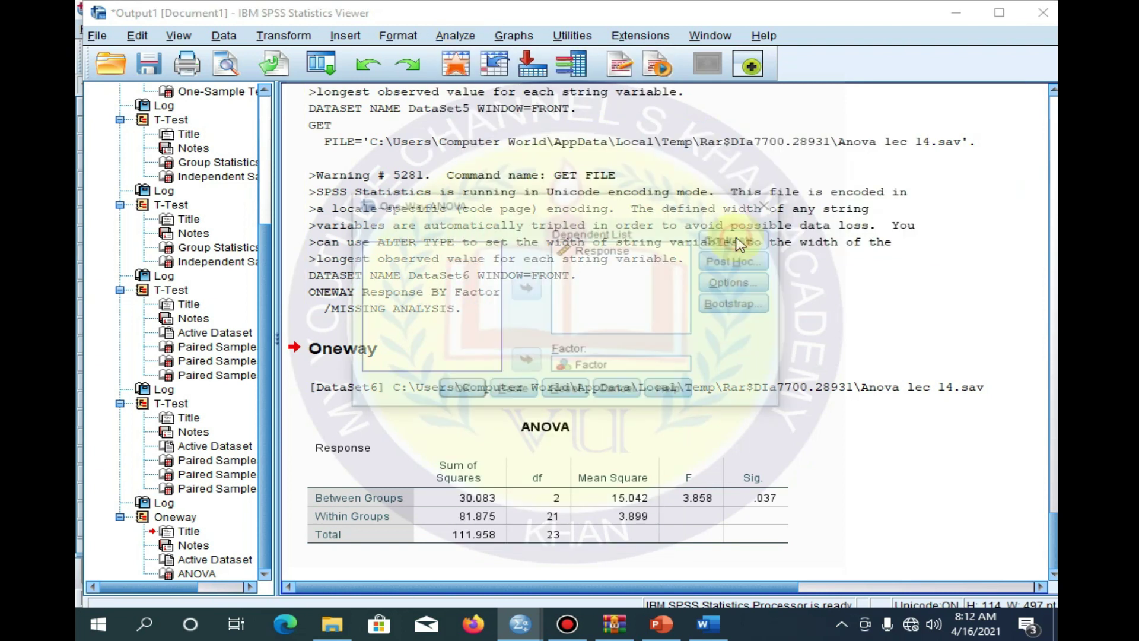
click(738, 283)
click(472, 225)
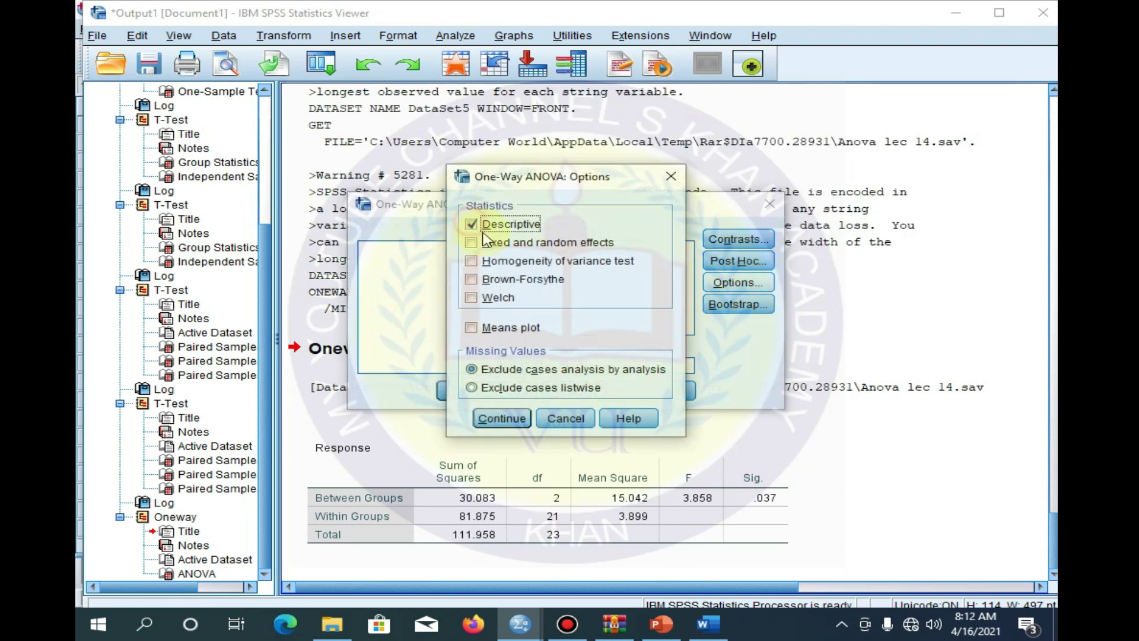
click(502, 419)
click(460, 394)
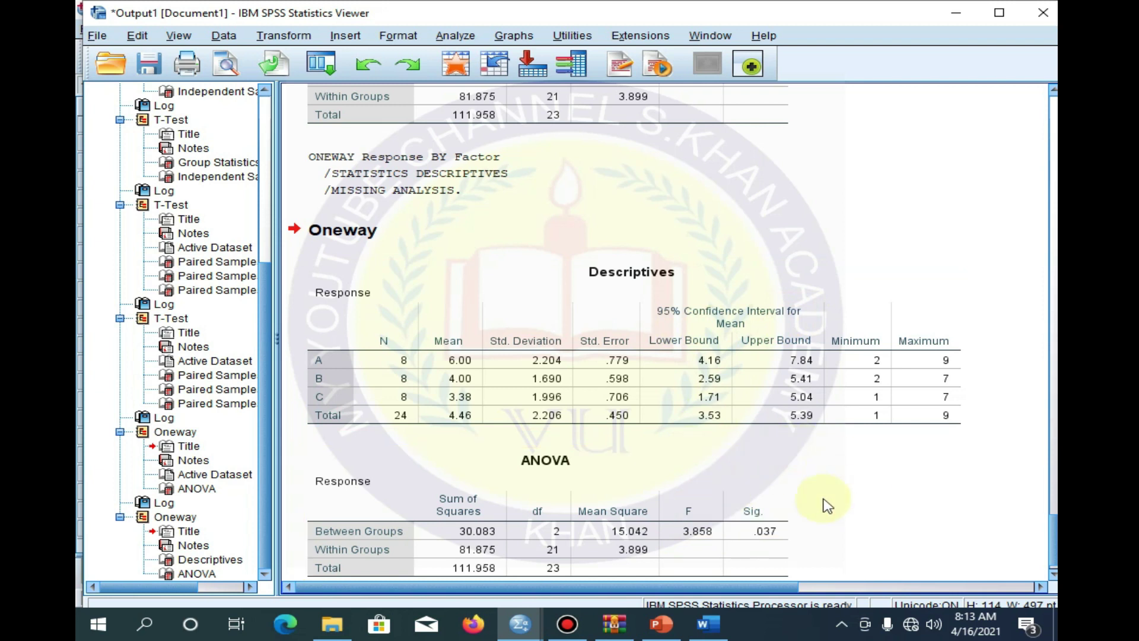
scroll(775, 491, down, 1)
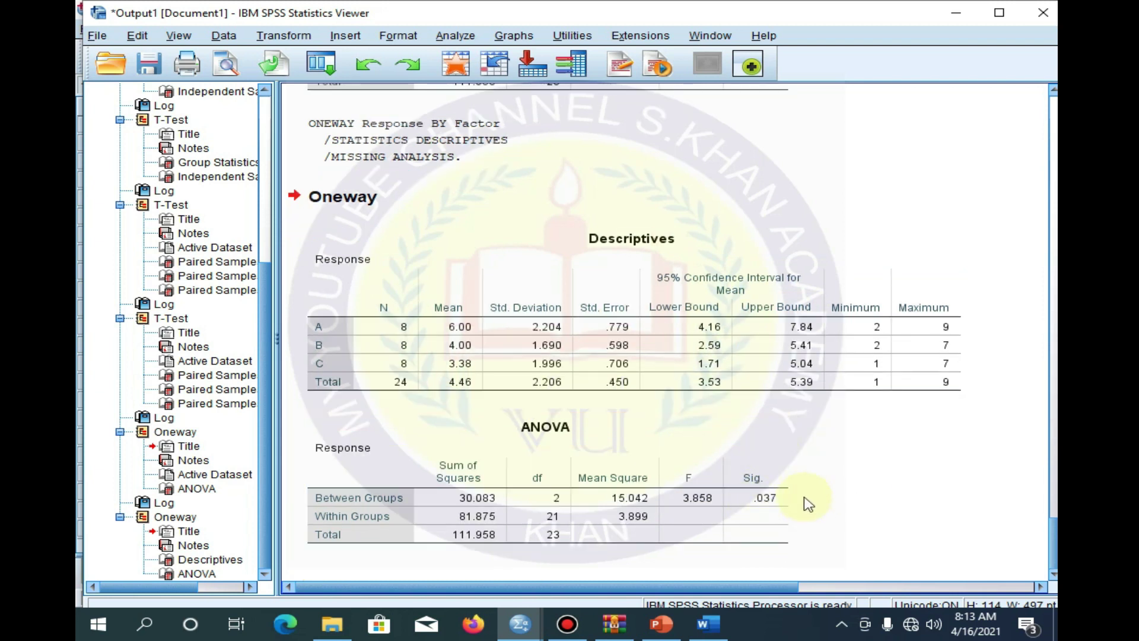